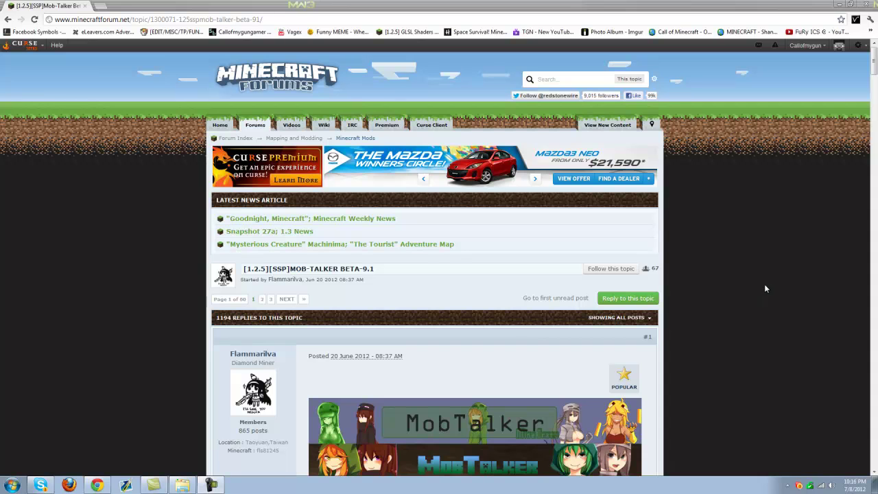
# Scroll the Mob-Talker beta 9.1 forum post down to its download links, script files and installation steps
pyautogui.scroll(-3, 729, 189)
pyautogui.moveTo(874, 61); pyautogui.dragTo(875, 132)
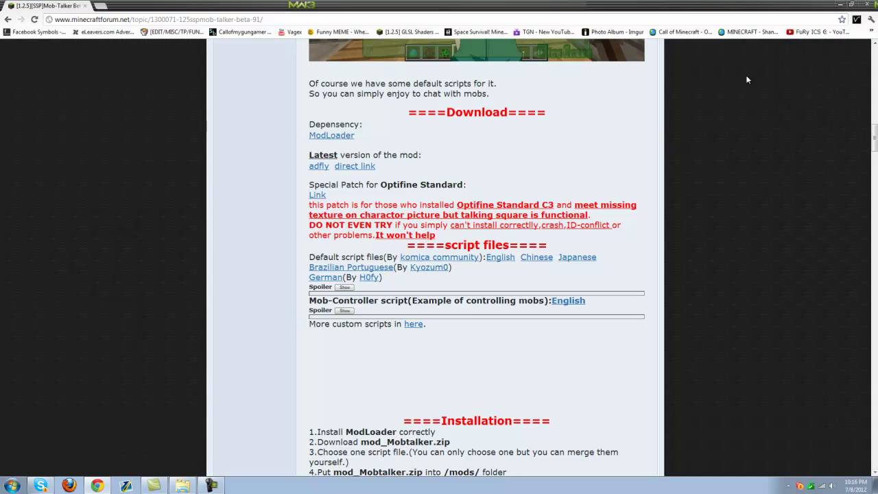
# Minimize the forum page and look over the three downloaded archives on the desktop
pyautogui.click(843, 5)
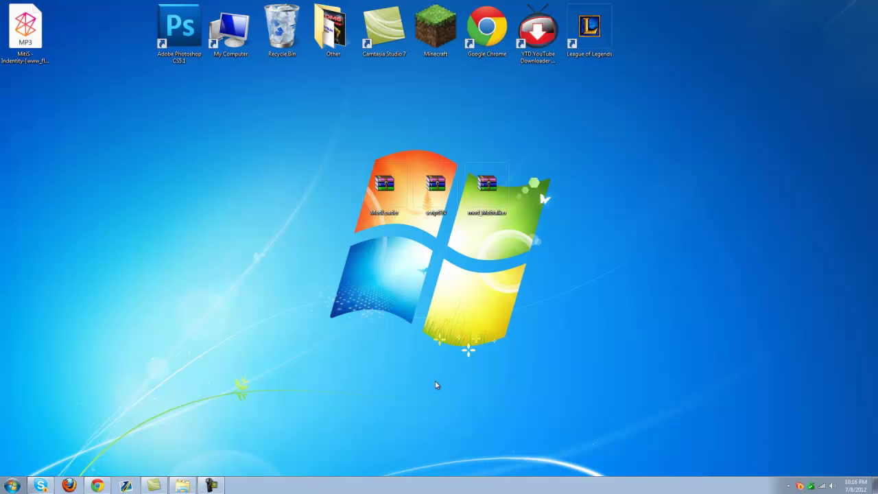
pyautogui.moveTo(522, 254)
pyautogui.mouseDown()
pyautogui.moveTo(334, 212)
pyautogui.moveTo(336, 172)
pyautogui.mouseUp()
pyautogui.click(406, 244)
pyautogui.moveTo(658, 208); pyautogui.dragTo(335, 179)
pyautogui.click(450, 271)
# Open the AppData Roaming folder with a %appdata% search and maximize its window
pyautogui.click(8, 483)
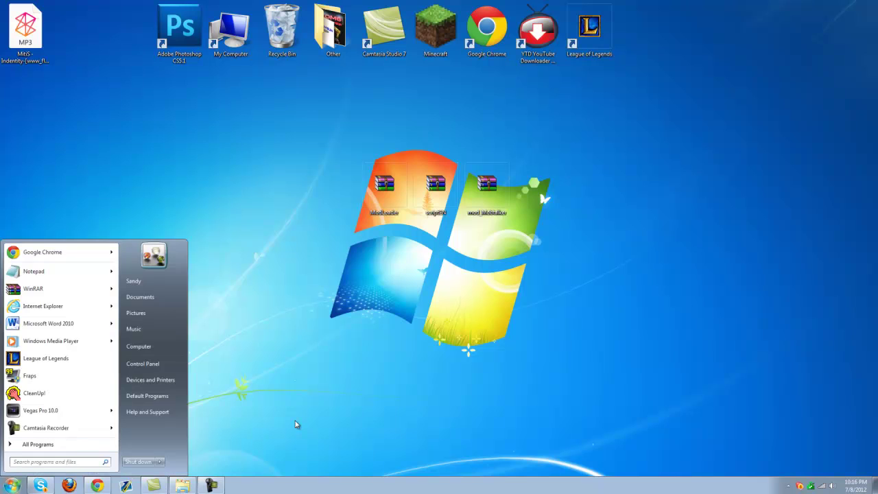
pyautogui.write('%appda')
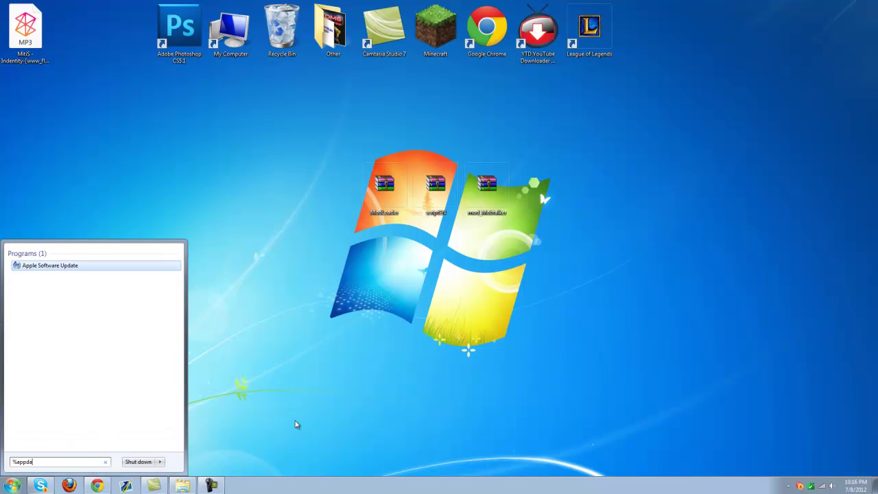
pyautogui.write('ta%')
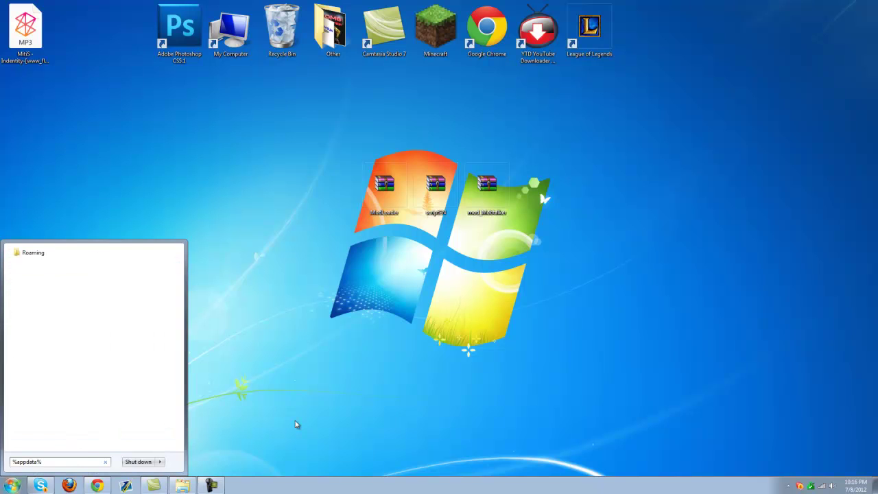
pyautogui.press('Return')
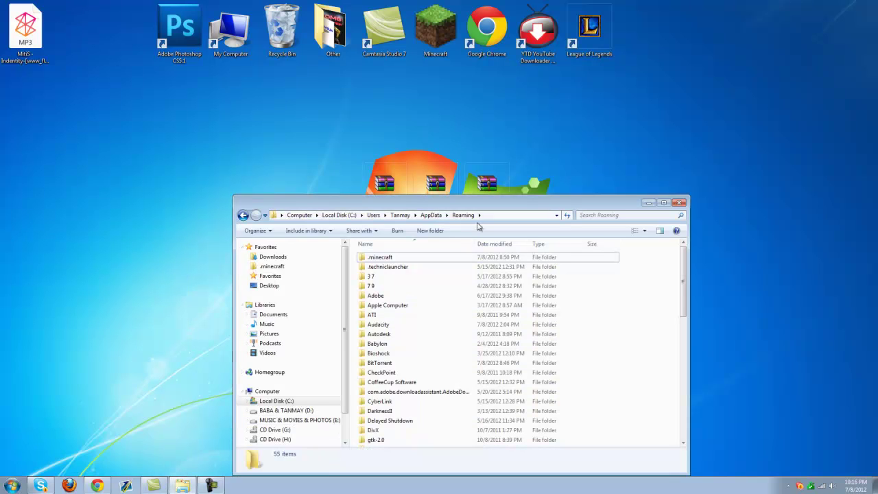
pyautogui.doubleClick(448, 204)
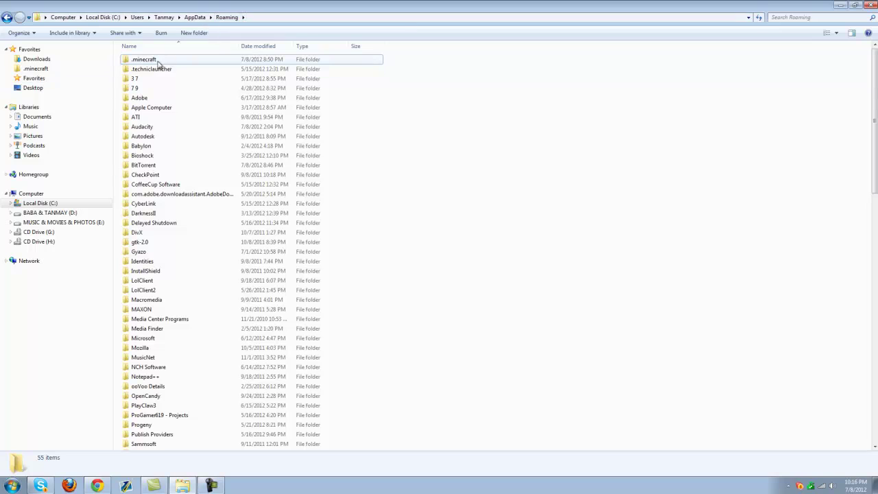
# Copy the .minecraft folder and paste the backup onto the desktop
pyautogui.click(148, 63)
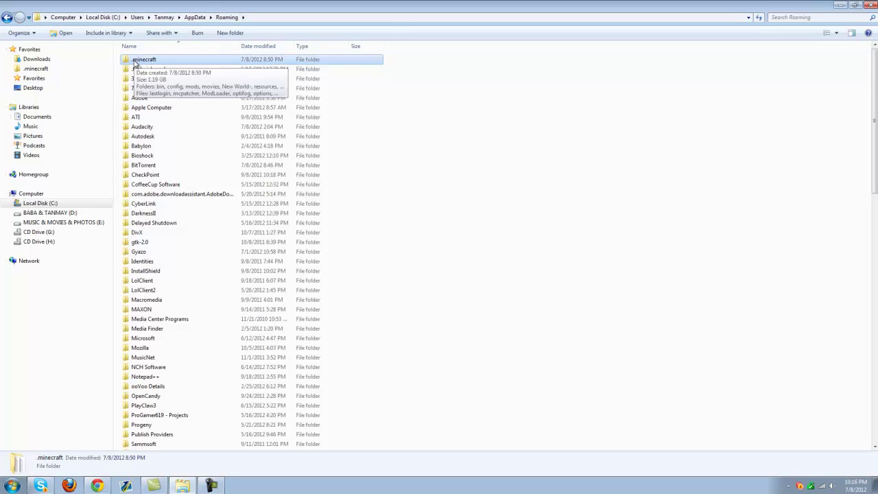
pyautogui.rightClick(133, 61)
pyautogui.click(180, 231)
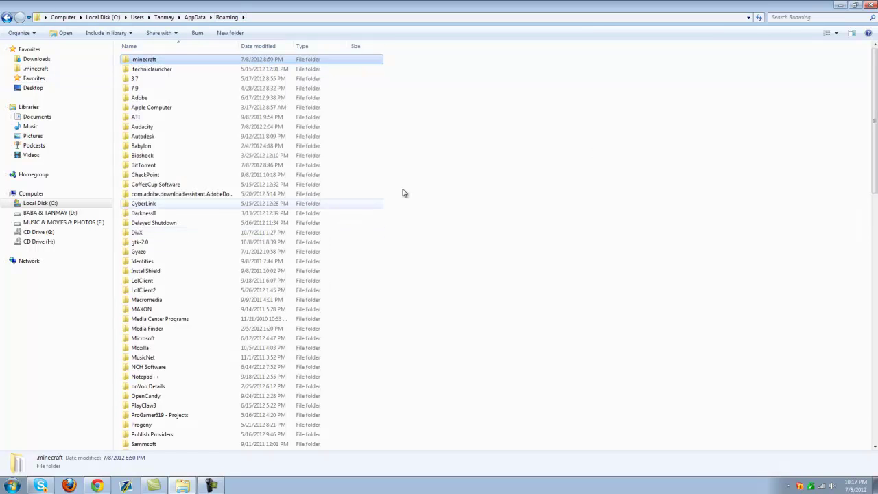
pyautogui.click(845, 5)
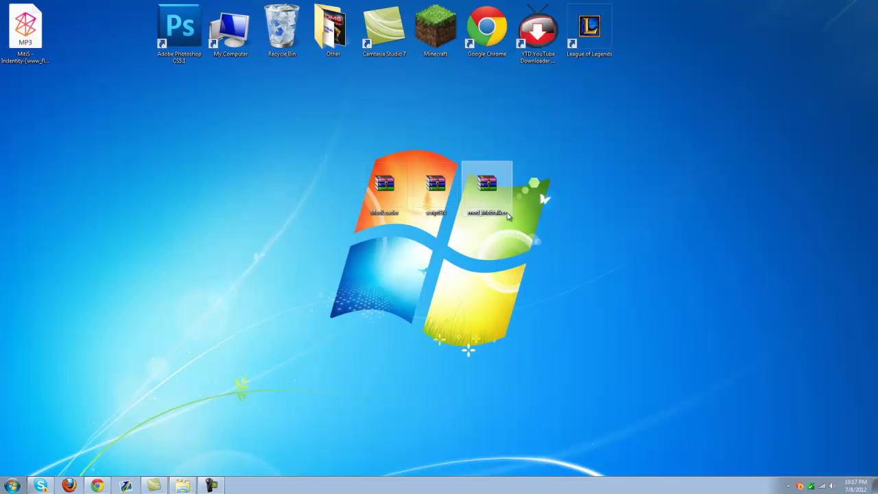
pyautogui.rightClick(685, 69)
pyautogui.click(686, 116)
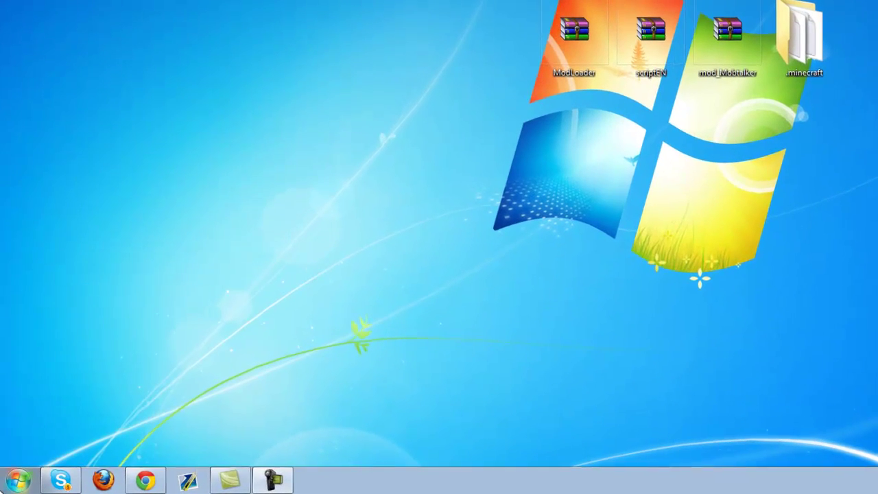
# Open Roaming via %appdata% and delete the old .minecraft folder
pyautogui.press('super')
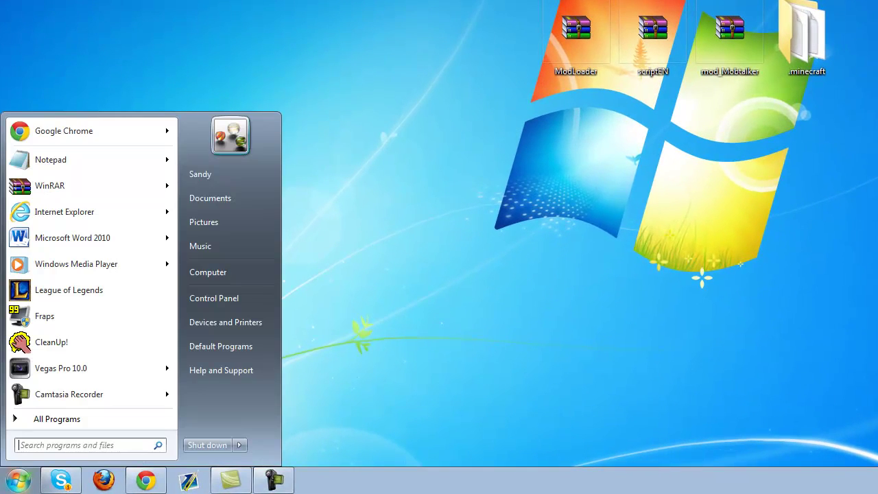
pyautogui.write('%a')
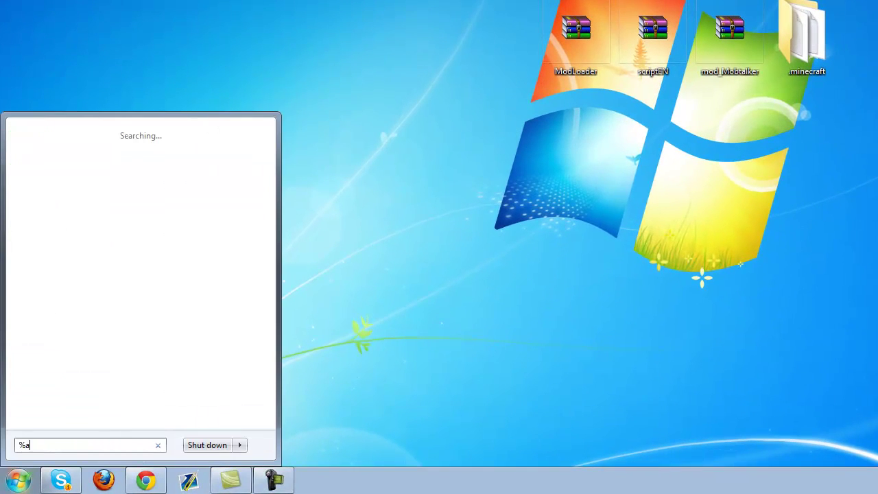
pyautogui.write('ppdata%')
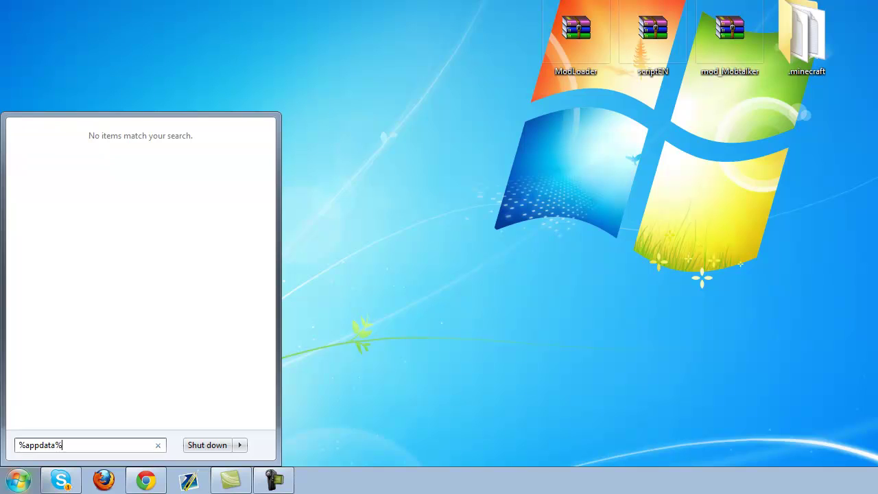
pyautogui.press('Return')
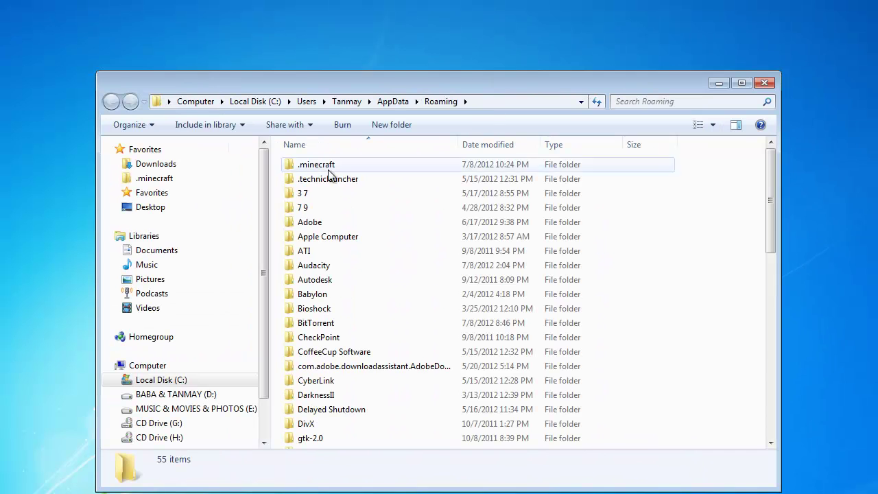
pyautogui.click(314, 165)
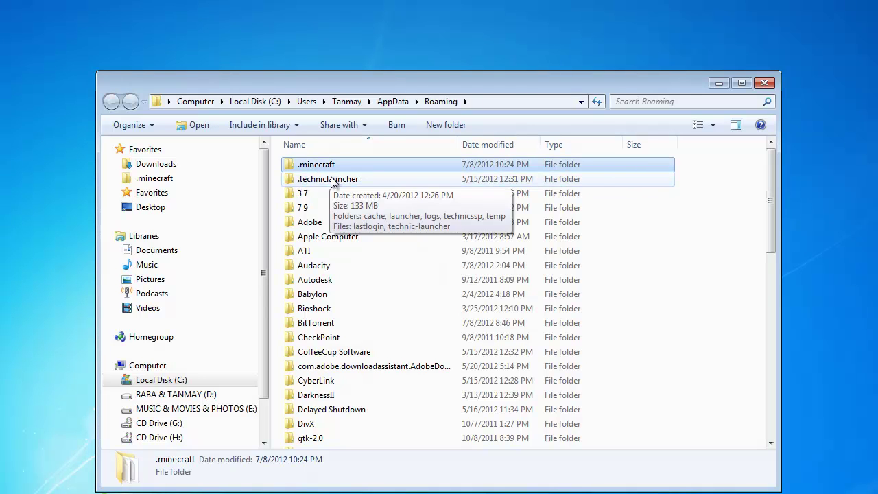
pyautogui.press('Delete')
pyautogui.press('Return')
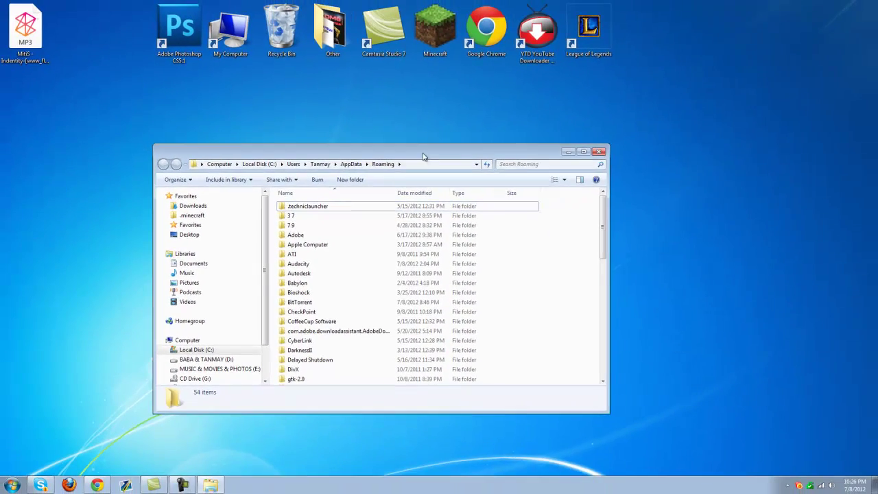
# Run and close the Minecraft launcher so it regenerates a fresh .minecraft folder
pyautogui.moveTo(420, 149); pyautogui.dragTo(439, 293)
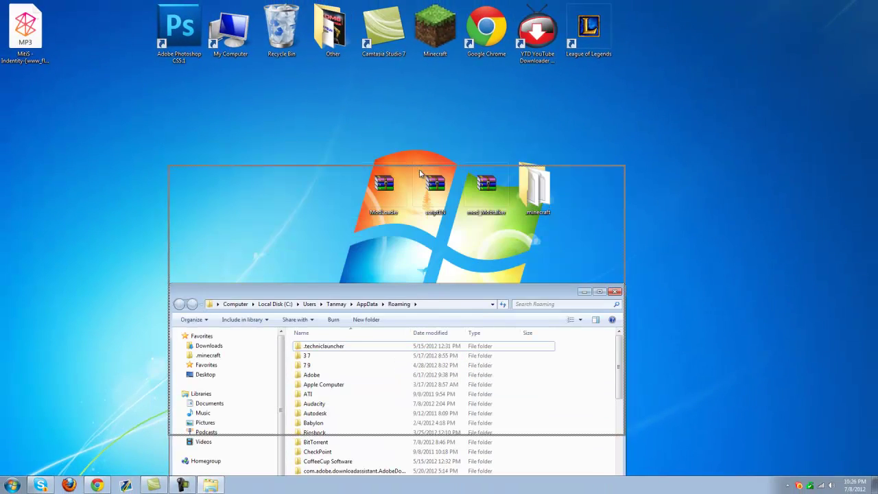
pyautogui.moveTo(421, 292); pyautogui.dragTo(422, 172)
pyautogui.doubleClick(434, 43)
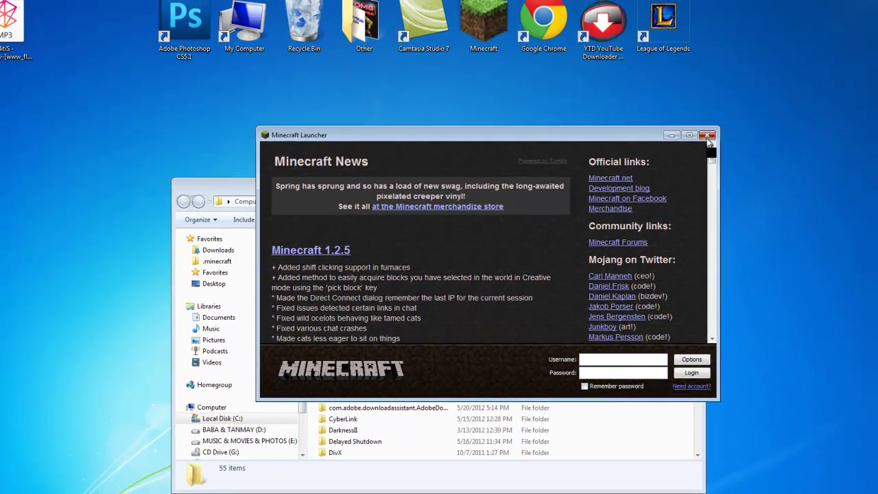
pyautogui.click(708, 135)
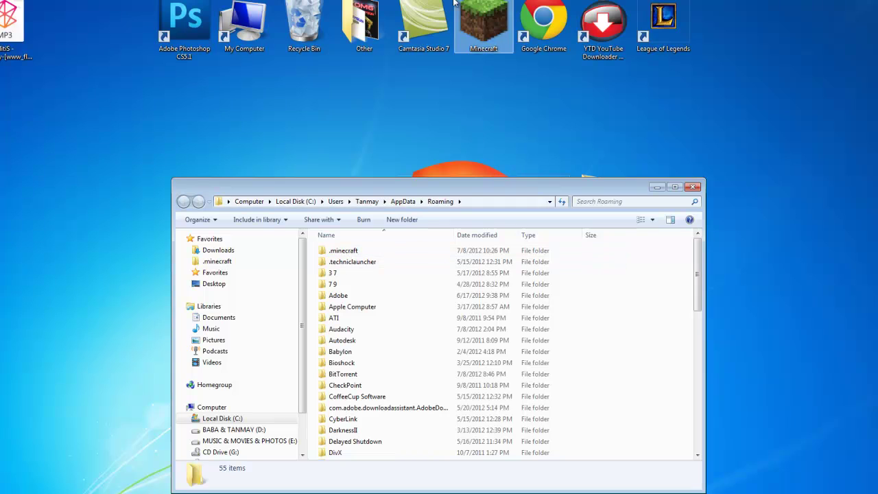
# Copy the .minecraft folder from Other\Latest minecraft\New on the desktop
pyautogui.doubleClick(364, 24)
pyautogui.doubleClick(368, 336)
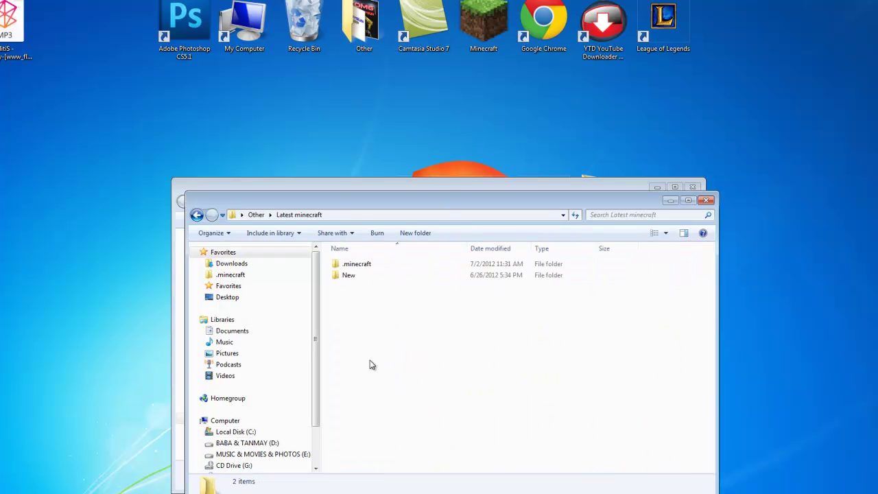
pyautogui.doubleClick(350, 276)
pyautogui.click(359, 264)
pyautogui.rightClick(356, 264)
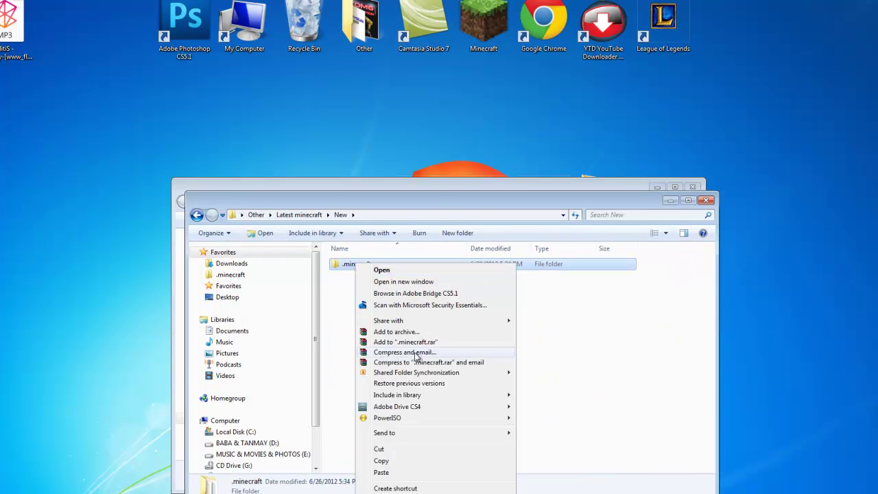
pyautogui.click(382, 461)
pyautogui.click(707, 200)
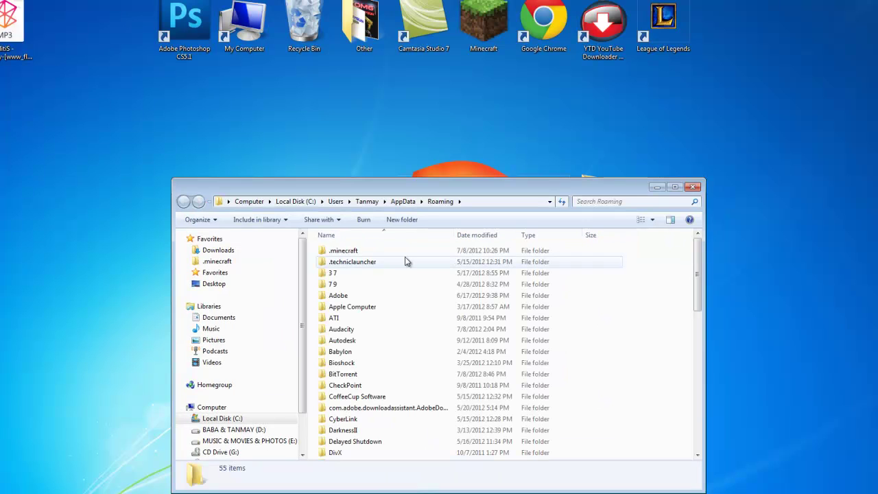
# Replace the freshly created .minecraft in Roaming with the copied one
pyautogui.click(406, 251)
pyautogui.press('Delete')
pyautogui.click(526, 312)
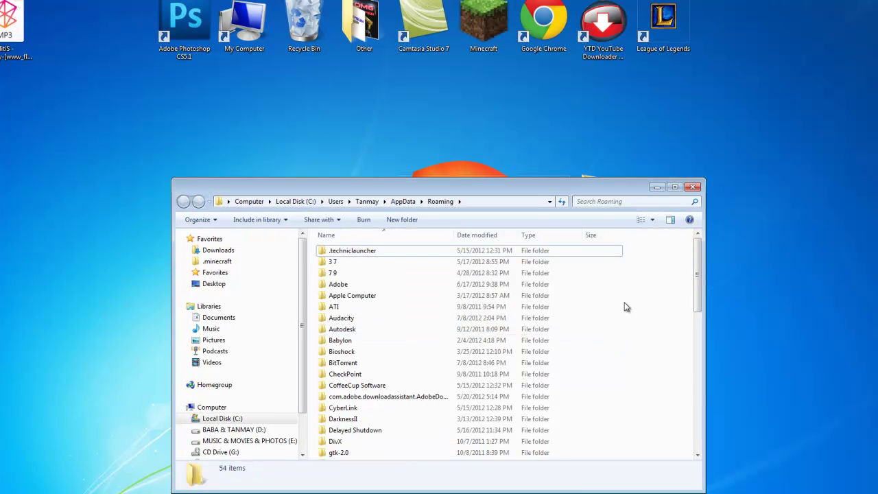
pyautogui.rightClick(624, 309)
pyautogui.click(652, 390)
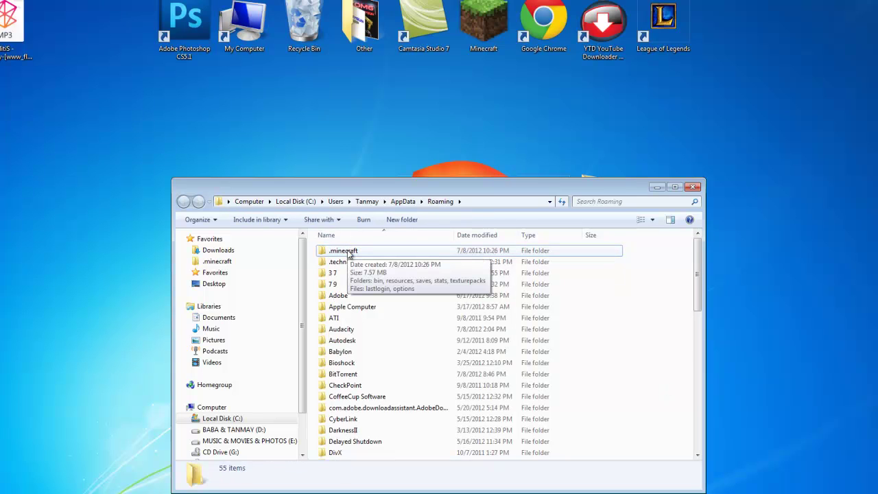
# Open minecraft.jar from .minecraft\bin with the WinRAR archiver
pyautogui.moveTo(444, 194); pyautogui.dragTo(189, 160)
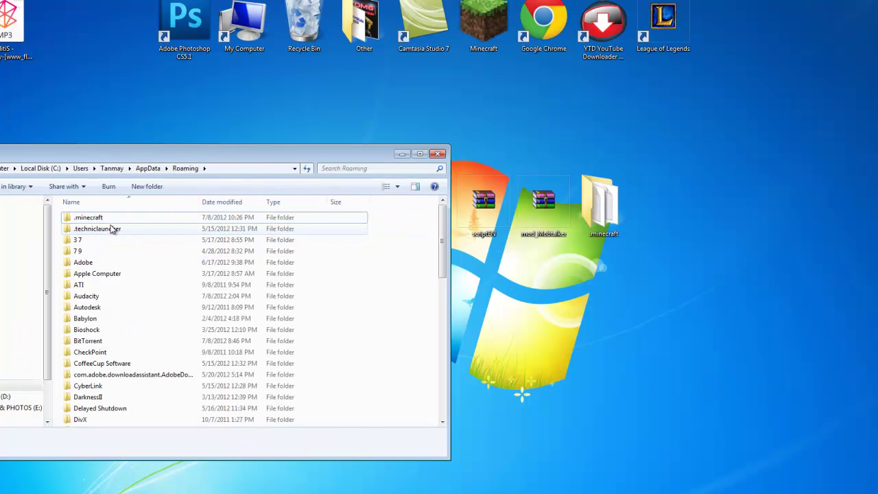
pyautogui.doubleClick(80, 218)
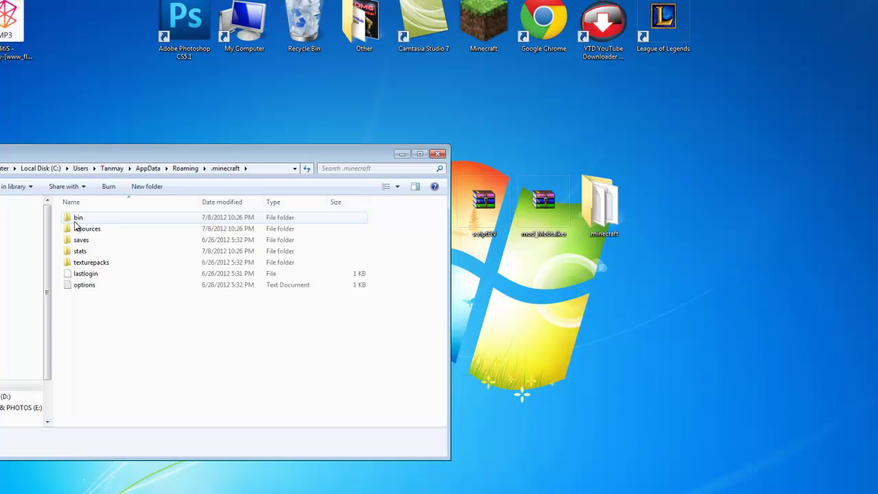
pyautogui.doubleClick(80, 220)
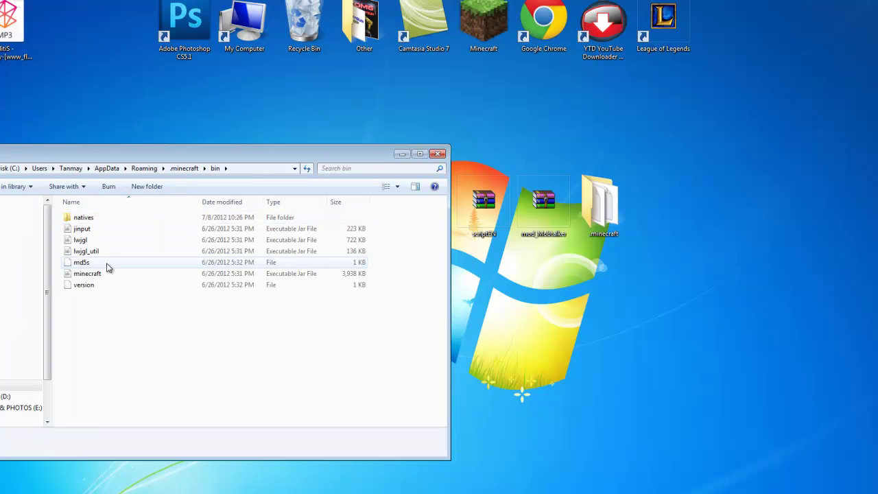
pyautogui.click(78, 276)
pyautogui.rightClick(78, 276)
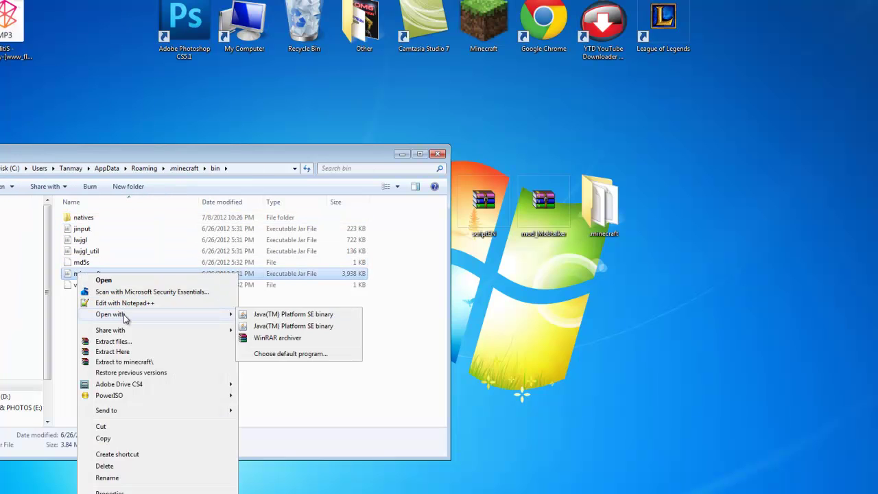
pyautogui.moveTo(126, 316)
pyautogui.click(264, 342)
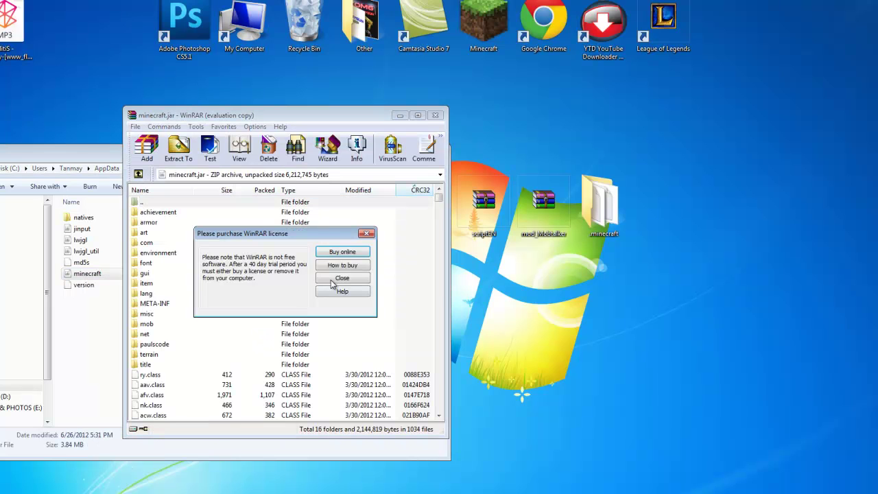
# Dismiss the licence reminder and delete the META-INF folder from minecraft.jar
pyautogui.click(334, 281)
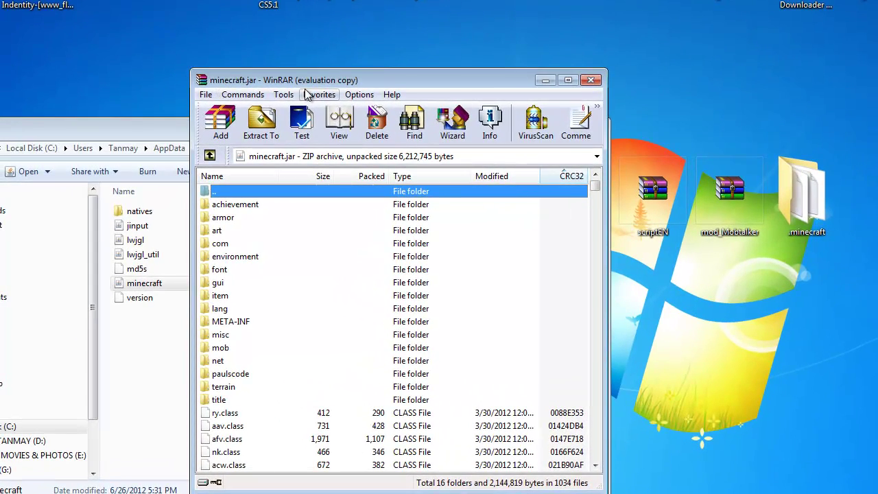
pyautogui.moveTo(232, 116); pyautogui.dragTo(154, 104)
pyautogui.moveTo(230, 66); pyautogui.dragTo(231, 66)
pyautogui.click(152, 307)
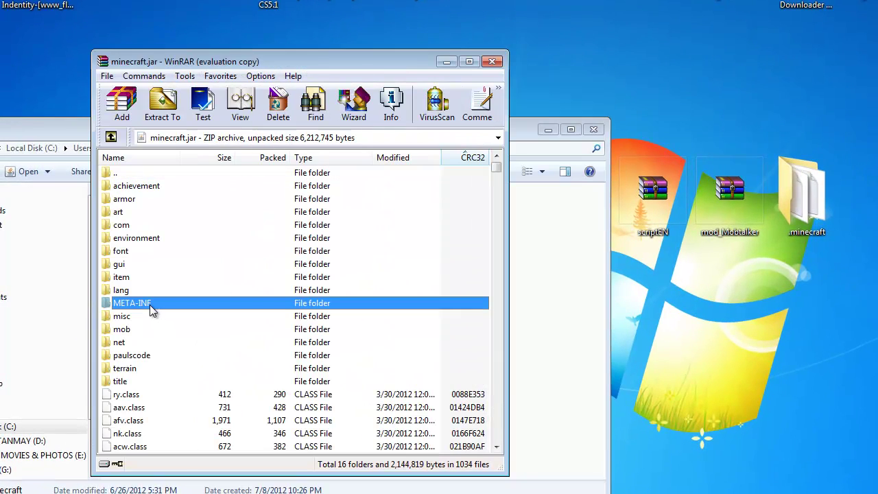
pyautogui.moveTo(135, 314)
pyautogui.mouseDown()
pyautogui.moveTo(141, 304)
pyautogui.moveTo(130, 309)
pyautogui.mouseUp()
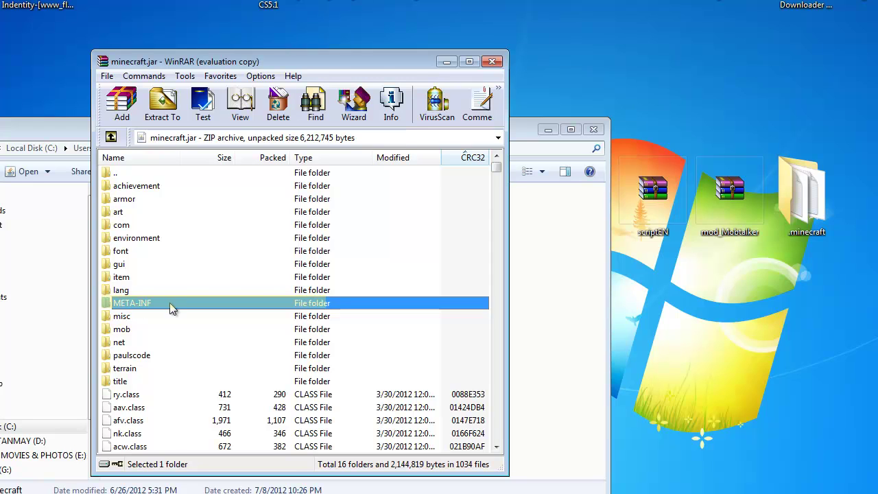
pyautogui.press('Delete')
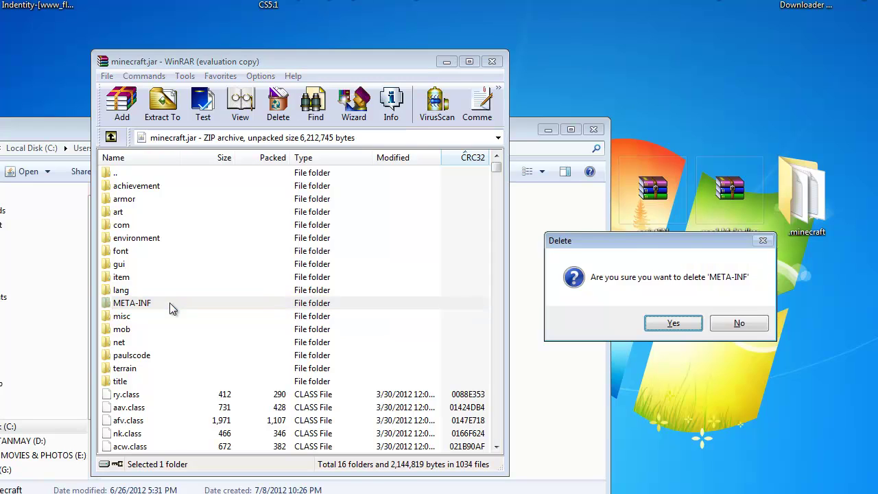
pyautogui.press('Return')
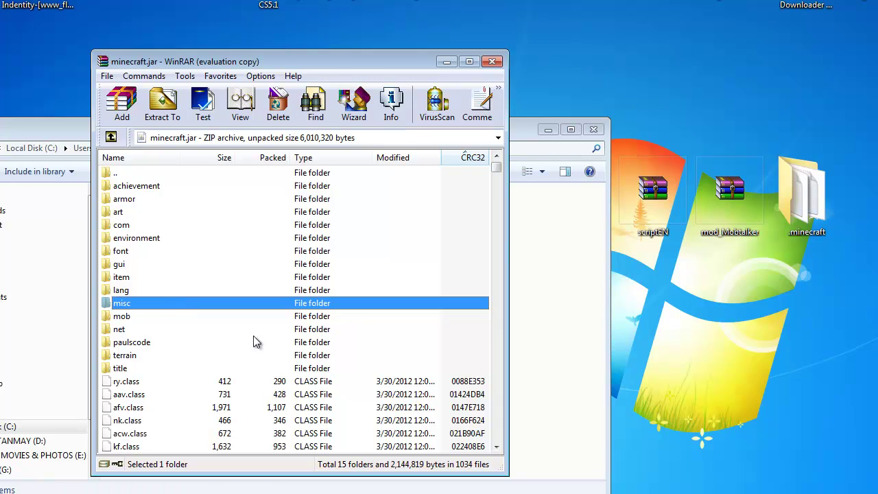
# Open the mod_Mobtalker.zip archive from the desktop beside minecraft.jar
pyautogui.click(532, 142)
pyautogui.moveTo(460, 142); pyautogui.dragTo(312, 140)
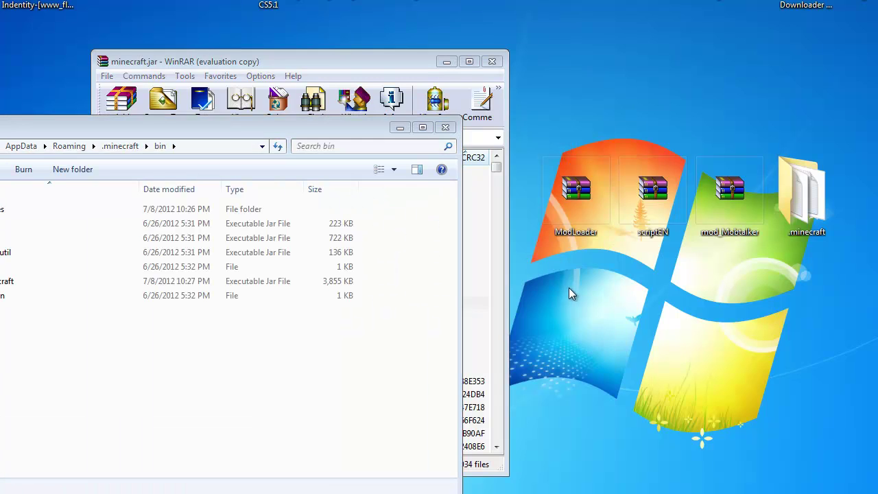
pyautogui.click(342, 66)
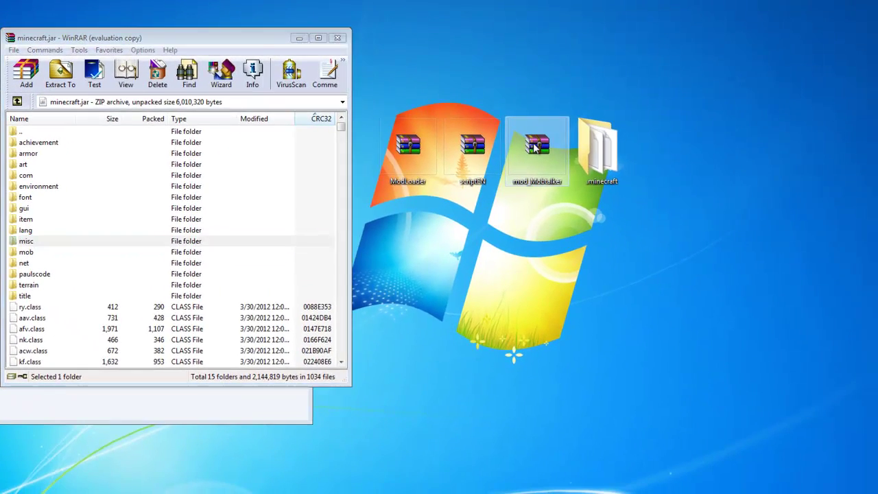
pyautogui.doubleClick(536, 147)
# Select the 56 class files in mod_Mobtalker.zip, excluding folders, and add them into minecraft.jar
pyautogui.moveTo(270, 59); pyautogui.dragTo(494, 44)
pyautogui.click(541, 215)
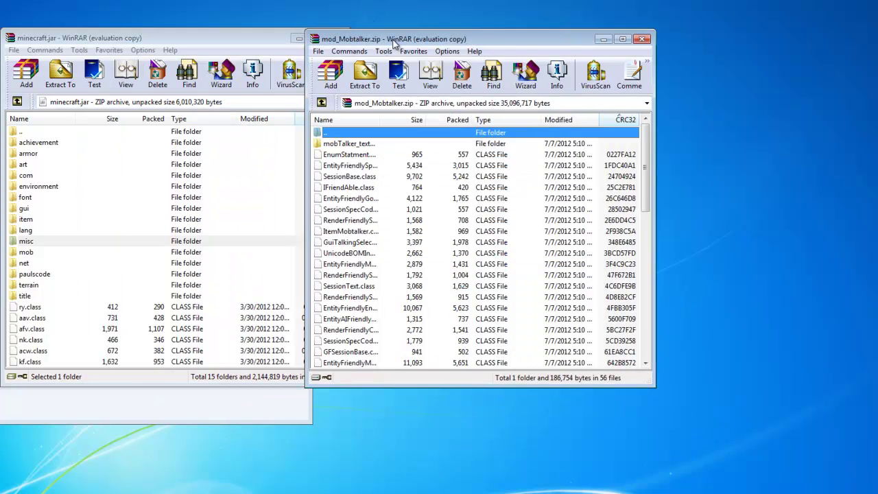
pyautogui.moveTo(395, 42); pyautogui.dragTo(616, 54)
pyautogui.click(619, 210)
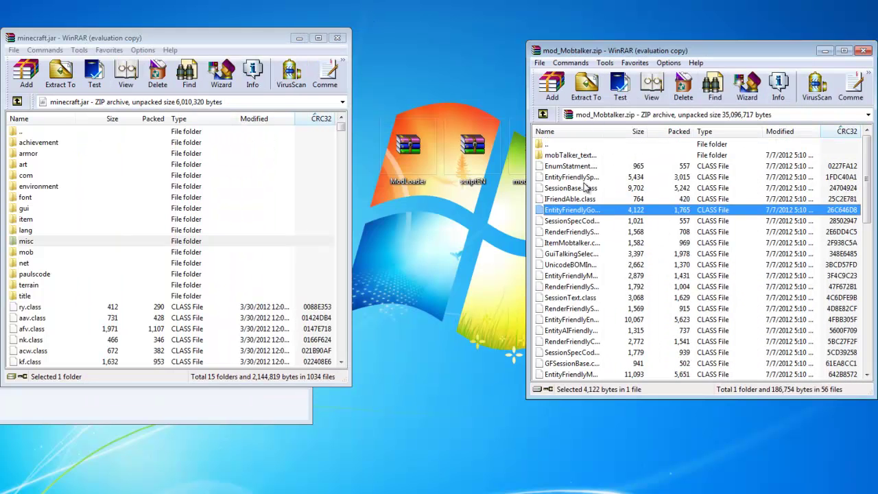
pyautogui.hotkey('ctrl', 'a')
pyautogui.keyDown('ctrl'); pyautogui.click(576, 149); pyautogui.keyUp('ctrl')
pyautogui.keyDown('ctrl'); pyautogui.click(577, 157); pyautogui.keyUp('ctrl')
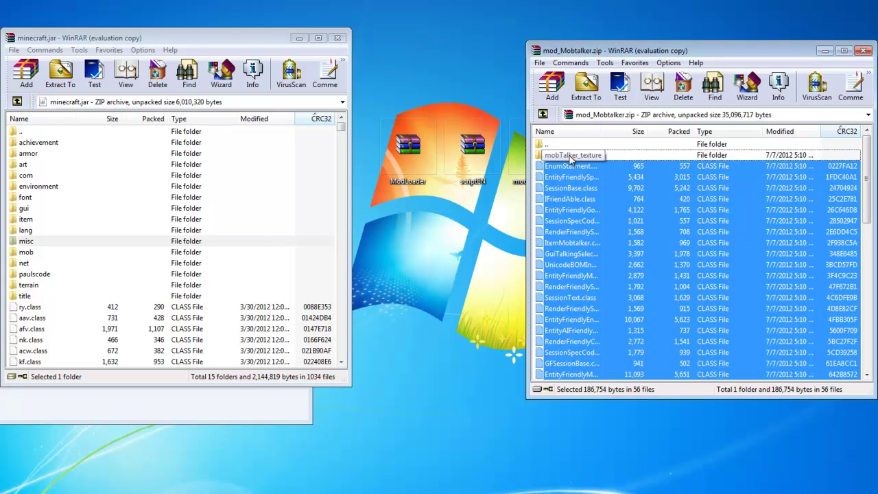
pyautogui.moveTo(621, 218)
pyautogui.mouseDown()
pyautogui.moveTo(304, 261)
pyautogui.moveTo(165, 326)
pyautogui.mouseUp()
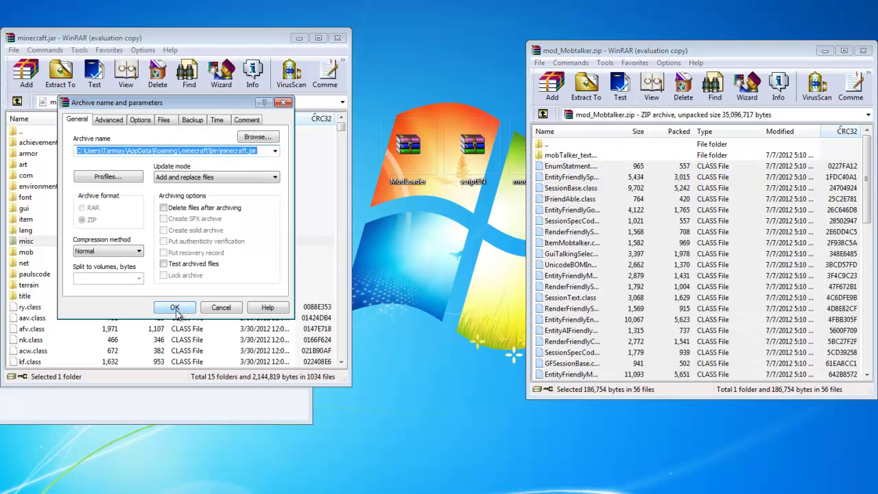
pyautogui.click(176, 307)
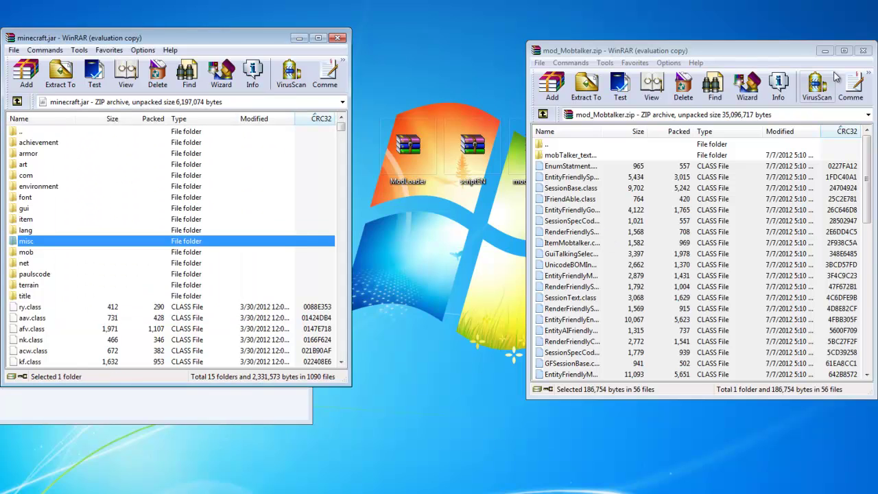
# Open ModLoader.zip and add all 19 of its files into minecraft.jar
pyautogui.click(824, 52)
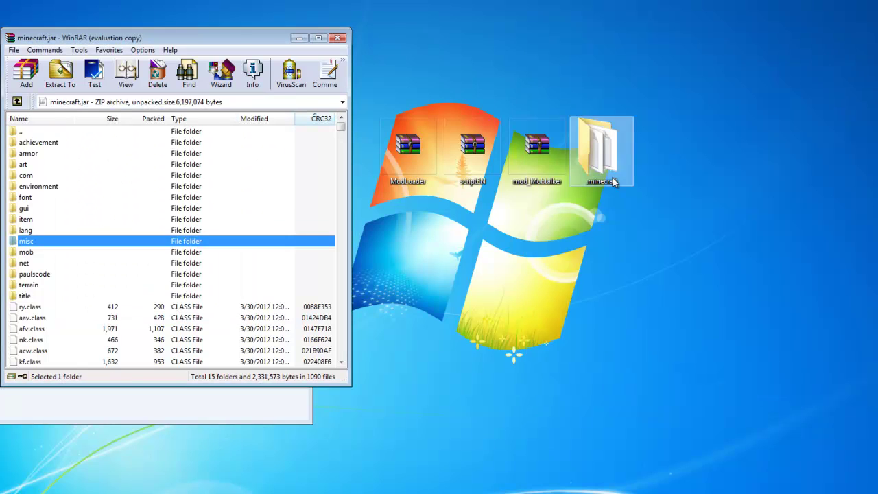
pyautogui.doubleClick(414, 163)
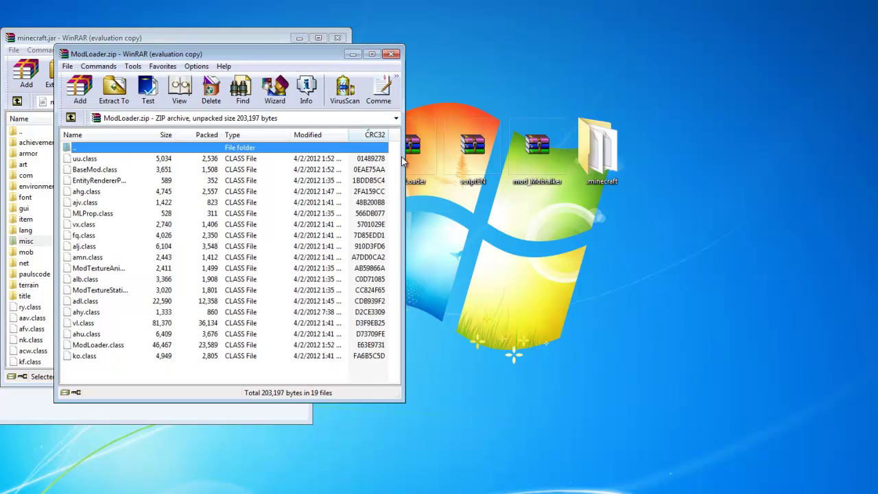
pyautogui.moveTo(261, 63); pyautogui.dragTo(627, 75)
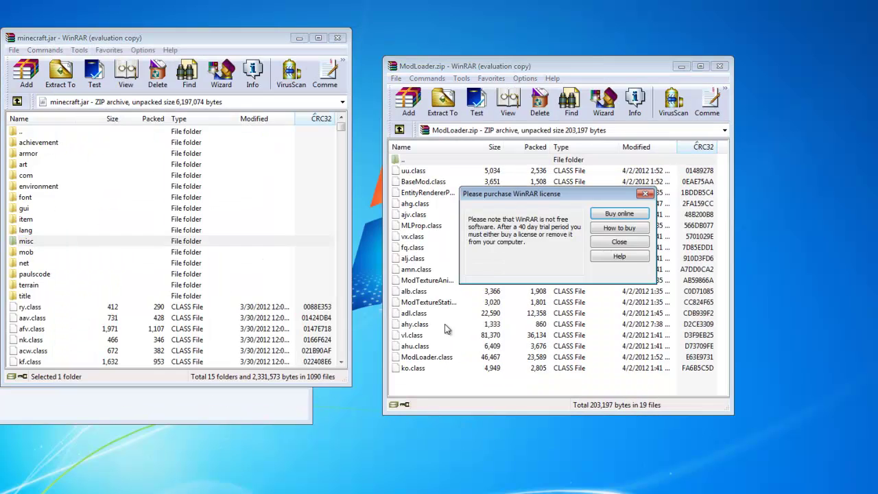
pyautogui.click(605, 245)
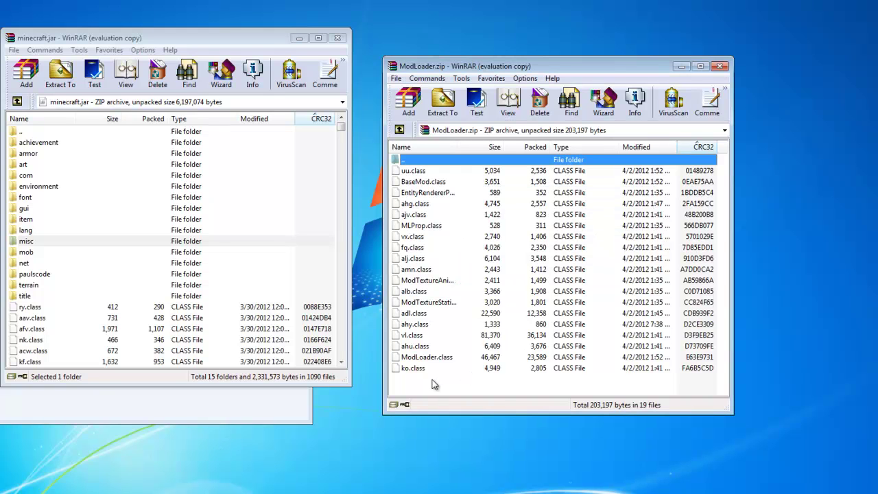
pyautogui.moveTo(433, 380); pyautogui.dragTo(442, 166)
pyautogui.moveTo(498, 233)
pyautogui.mouseDown()
pyautogui.moveTo(294, 280)
pyautogui.moveTo(221, 314)
pyautogui.mouseUp()
pyautogui.click(170, 308)
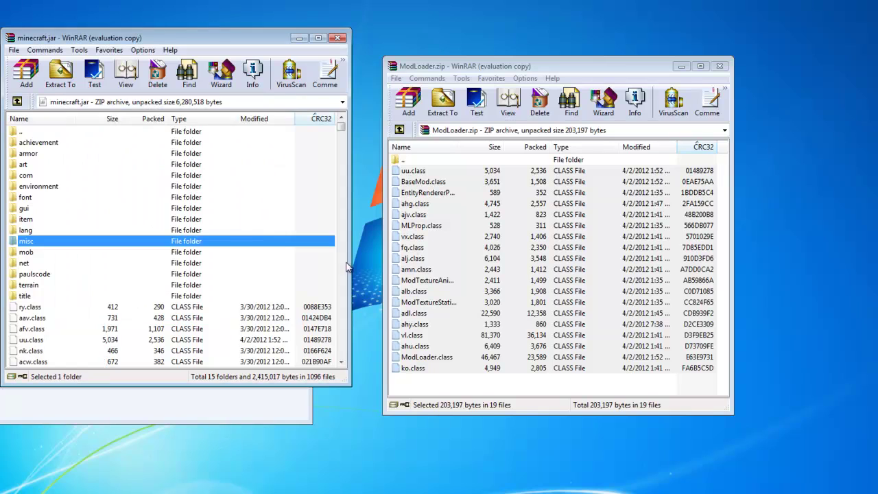
# Close the ModLoader archive and move the minecraft.jar window aside
pyautogui.click(722, 66)
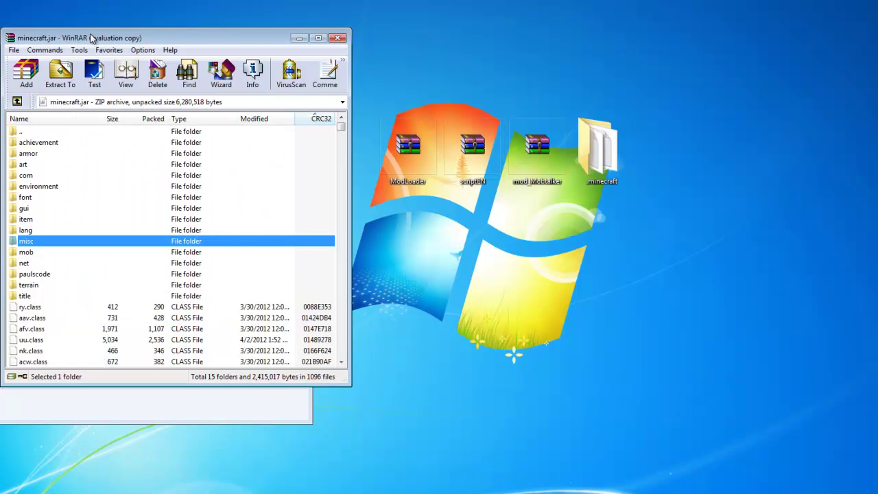
pyautogui.moveTo(92, 38); pyautogui.dragTo(386, 34)
pyautogui.moveTo(528, 45); pyautogui.dragTo(616, 43)
# Close minecraft.jar and go from bin up to .minecraft's resources folder, which holds only newsound
pyautogui.click(719, 36)
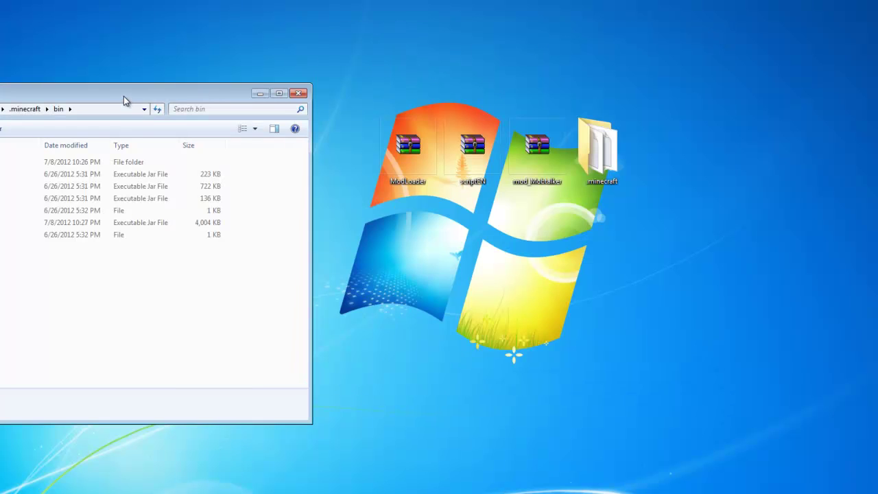
pyautogui.moveTo(125, 100); pyautogui.dragTo(564, 100)
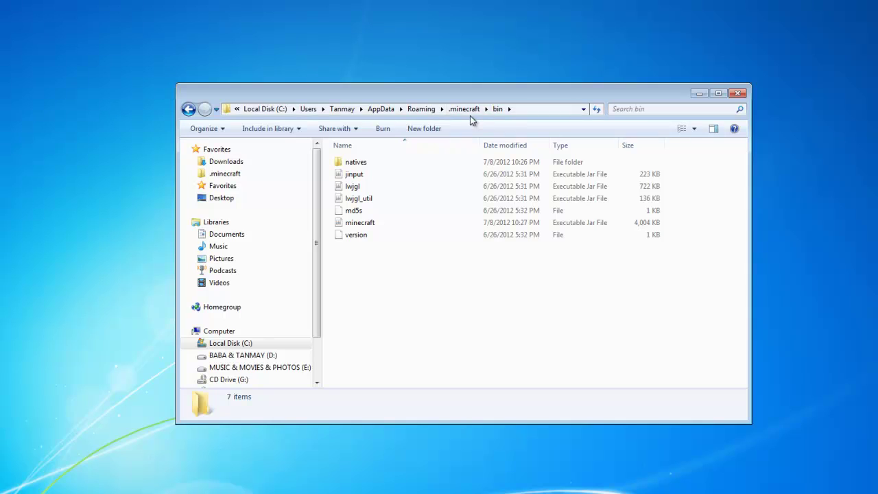
pyautogui.click(190, 110)
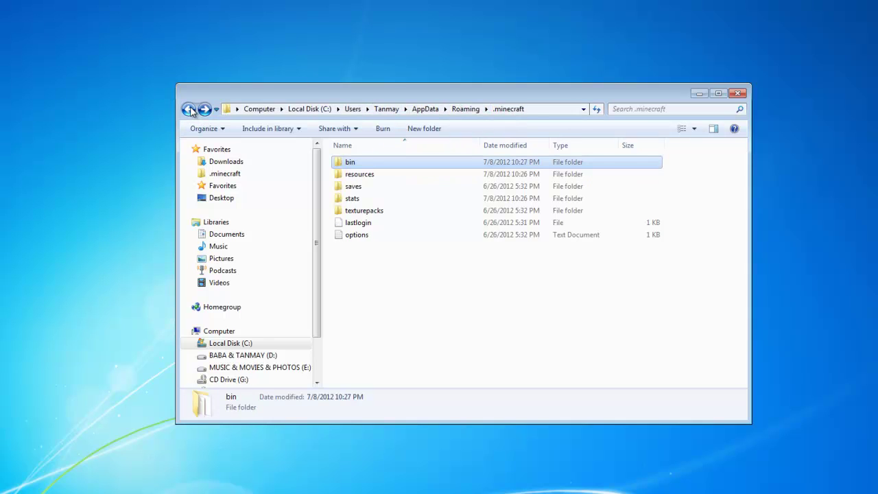
pyautogui.doubleClick(378, 177)
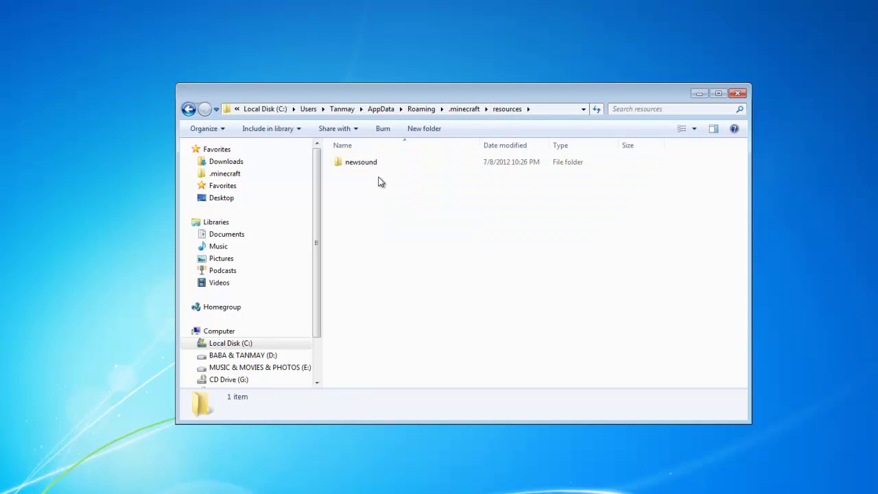
pyautogui.moveTo(547, 96)
pyautogui.mouseDown()
pyautogui.moveTo(394, 133)
pyautogui.moveTo(261, 136)
pyautogui.mouseUp()
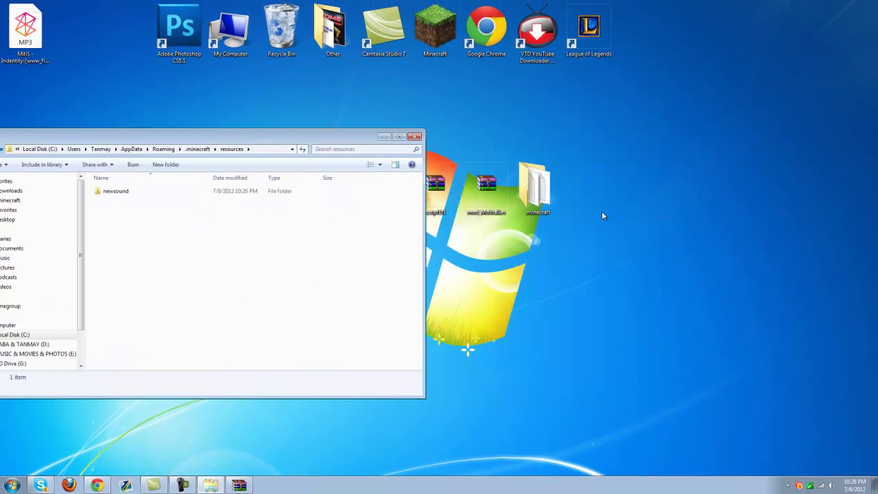
# Extract mobTalker_script from scriptEN.zip's resource folder into .minecraft\resources, then close scriptEN.zip
pyautogui.doubleClick(451, 208)
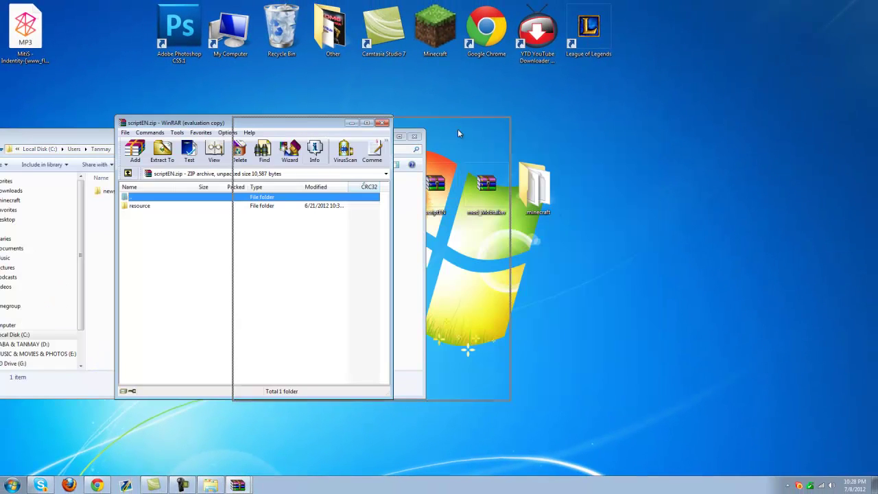
pyautogui.click(607, 268)
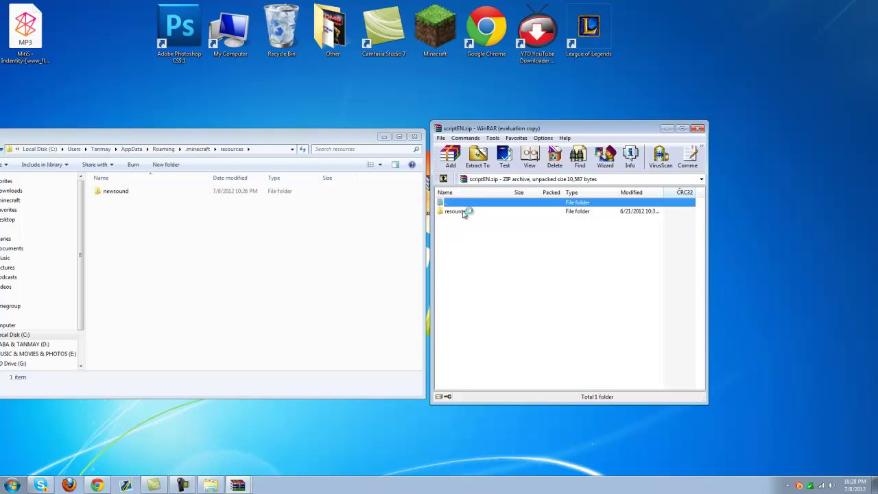
pyautogui.moveTo(323, 136)
pyautogui.mouseDown()
pyautogui.moveTo(223, 127)
pyautogui.moveTo(299, 133)
pyautogui.mouseUp()
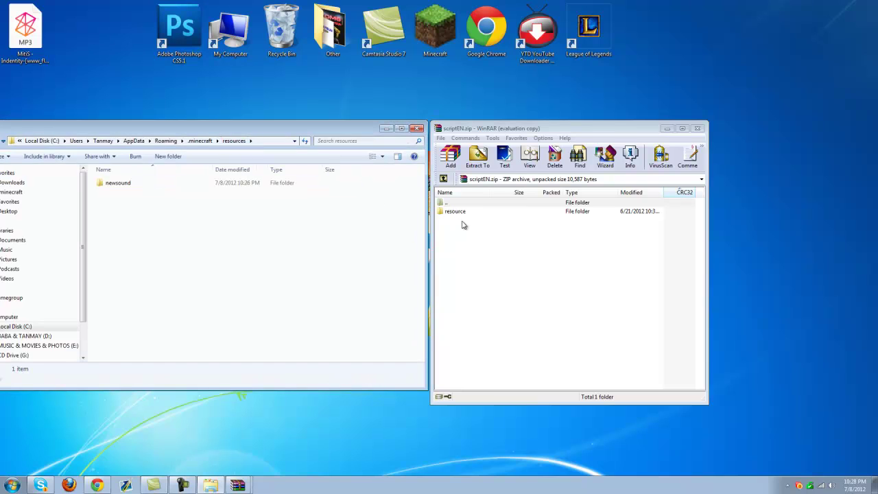
pyautogui.click(464, 214)
pyautogui.doubleClick(464, 213)
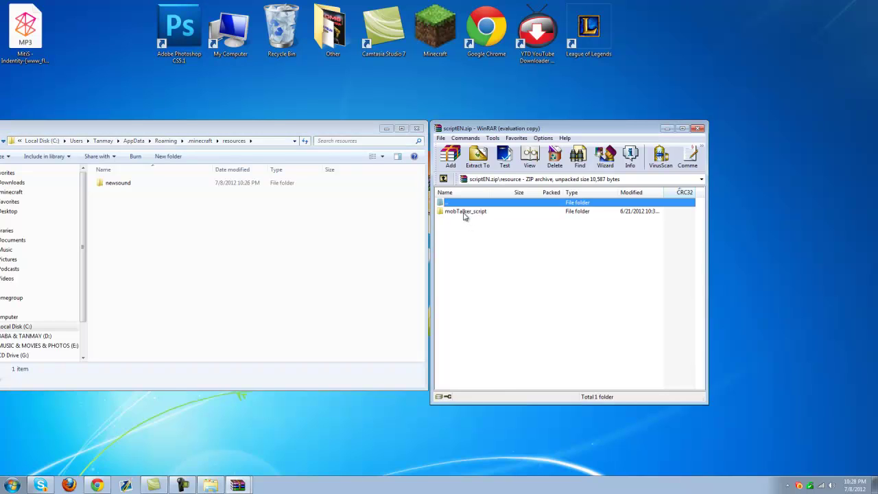
pyautogui.moveTo(471, 213); pyautogui.dragTo(296, 244)
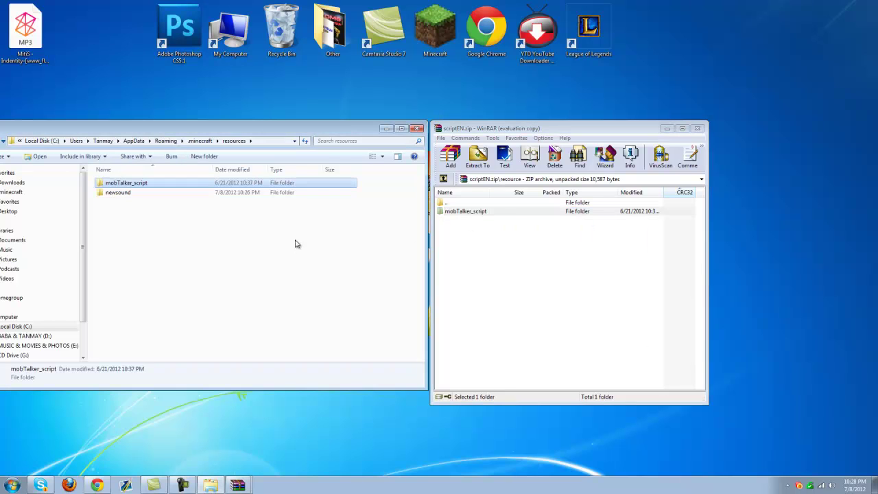
pyautogui.click(254, 243)
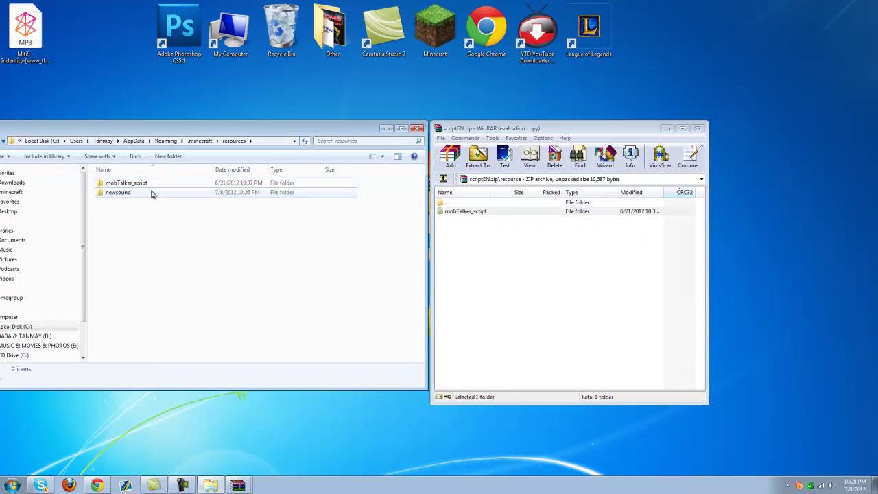
pyautogui.click(697, 128)
# Drag mobTalker_texture from mod_Mobtalker.zip into the resources folder and close WinRAR
pyautogui.click(239, 485)
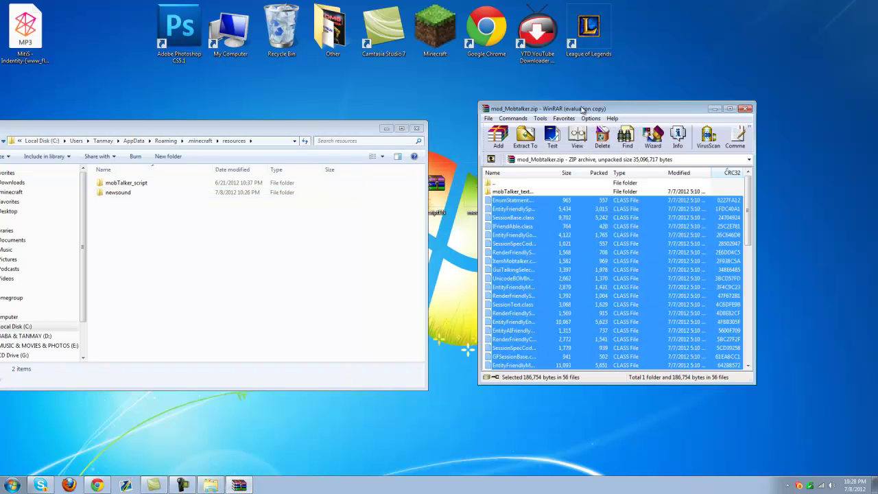
pyautogui.click(512, 192)
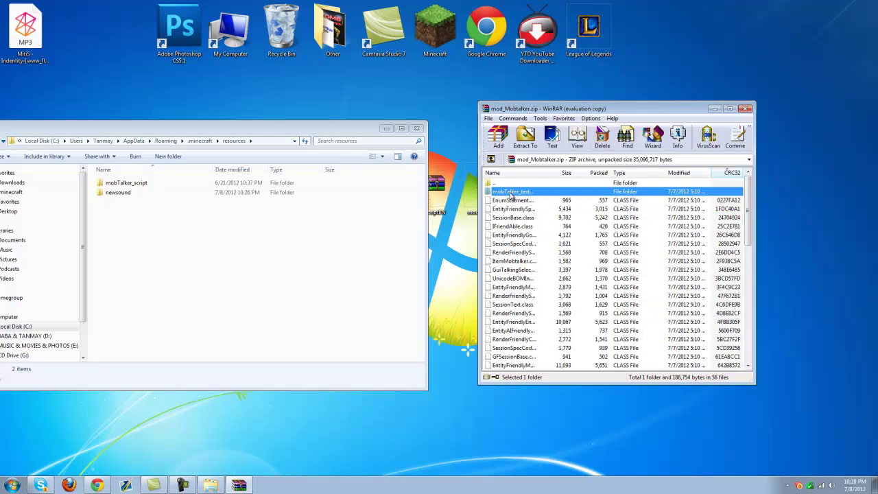
pyautogui.moveTo(472, 200); pyautogui.dragTo(176, 274)
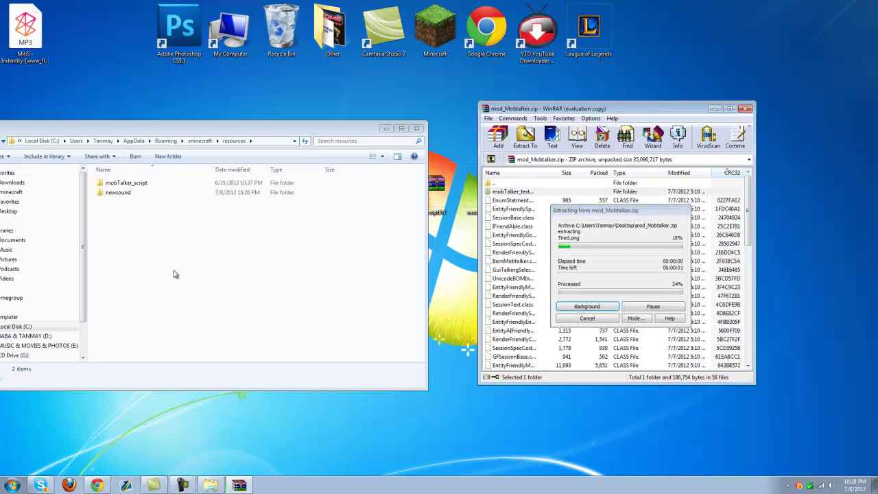
pyautogui.click(230, 278)
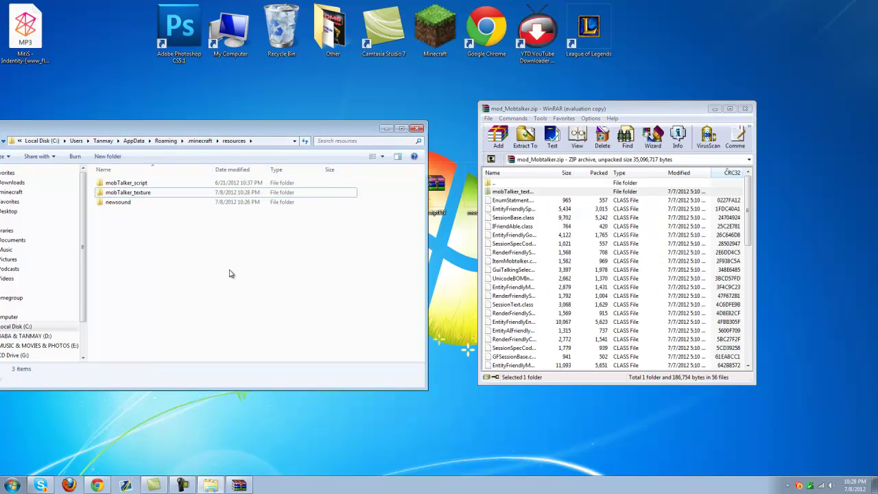
pyautogui.click(745, 110)
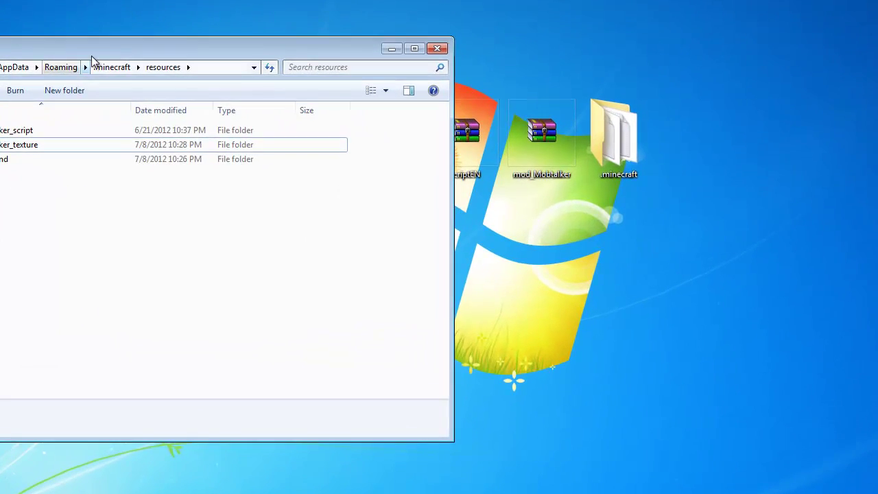
# Go back to .minecraft, add a new folder named 'mods', and open the empty folder
pyautogui.moveTo(94, 57); pyautogui.dragTo(425, 65)
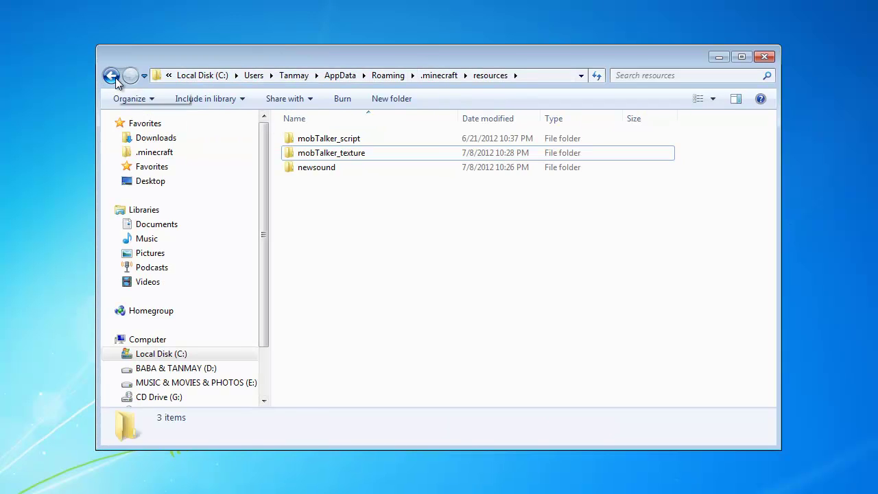
pyautogui.click(111, 76)
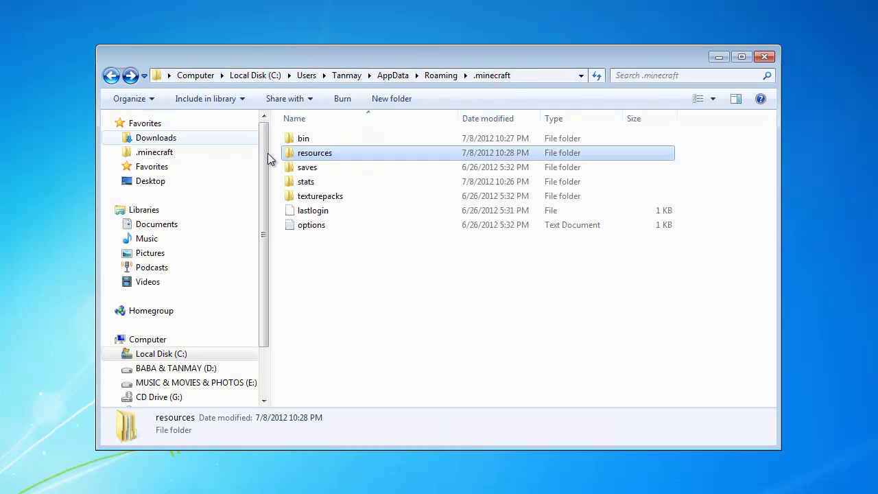
pyautogui.rightClick(356, 293)
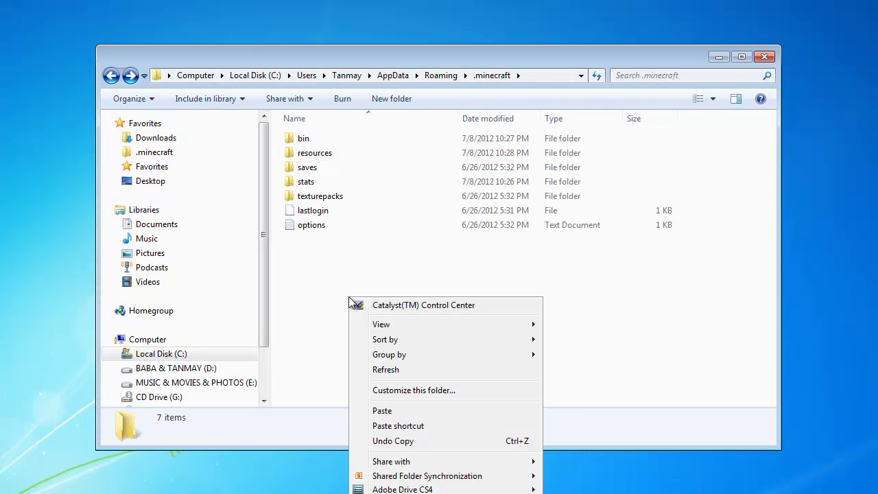
pyautogui.moveTo(547, 461)
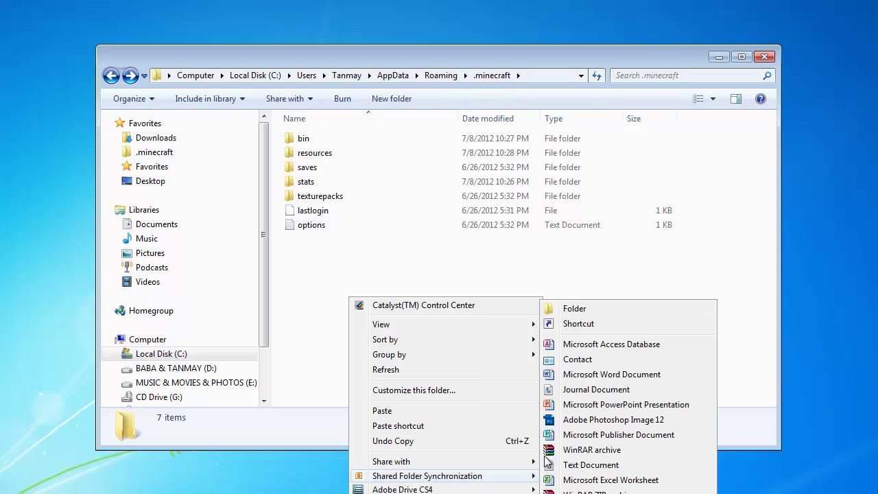
pyautogui.click(626, 310)
pyautogui.write('mods')
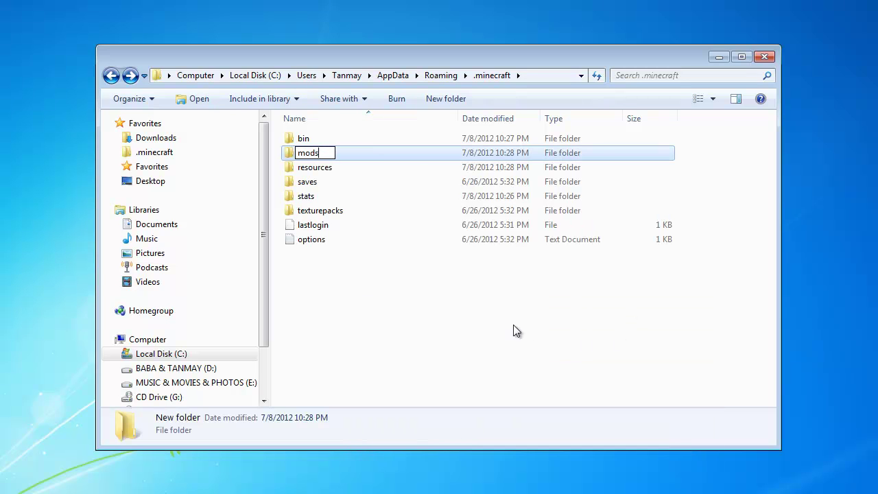
pyautogui.click(345, 316)
pyautogui.doubleClick(319, 154)
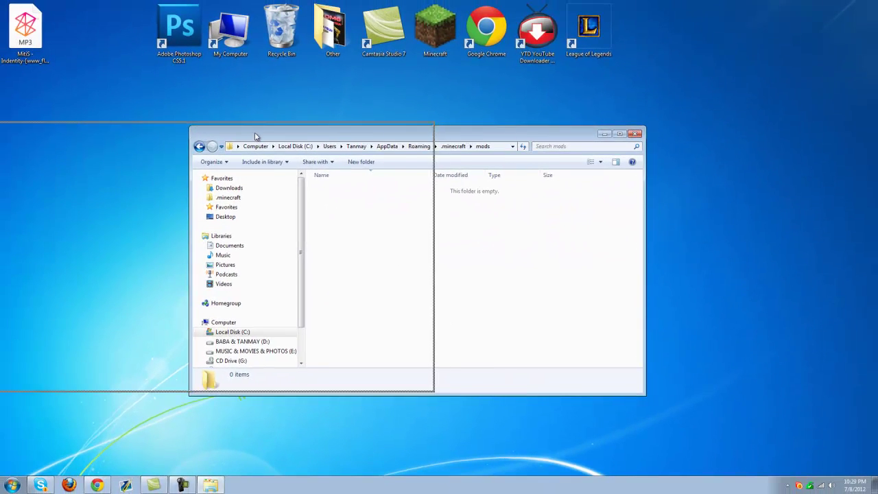
# Move the mod_Mobtalker archive from the desktop into the mods folder and close the window
pyautogui.moveTo(466, 140); pyautogui.dragTo(255, 137)
pyautogui.moveTo(362, 134); pyautogui.dragTo(295, 142)
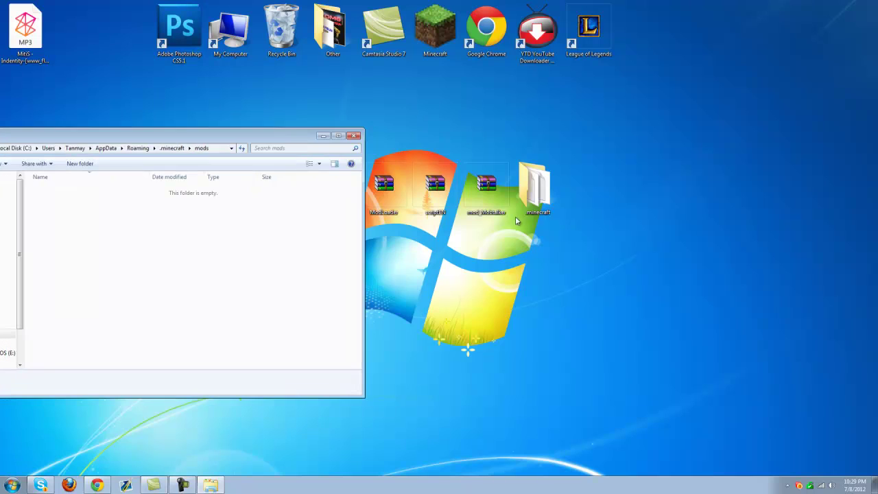
pyautogui.click(490, 192)
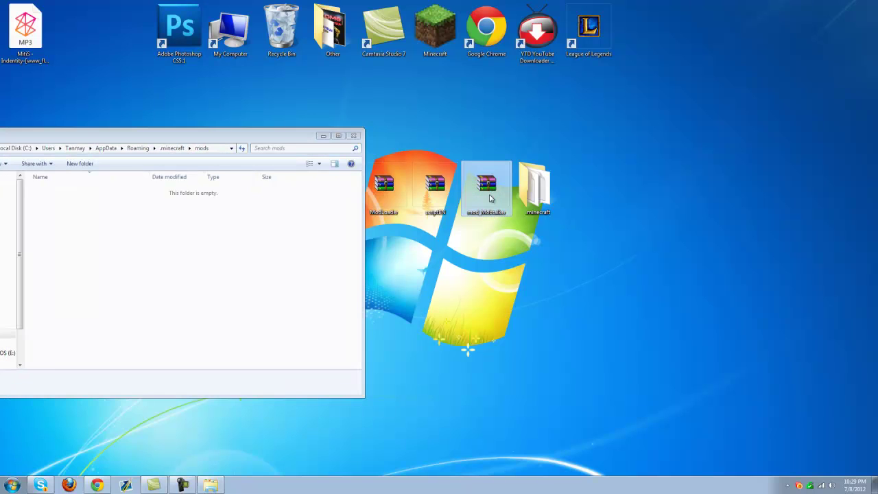
pyautogui.moveTo(490, 199)
pyautogui.mouseDown()
pyautogui.moveTo(255, 300)
pyautogui.moveTo(131, 227)
pyautogui.mouseUp()
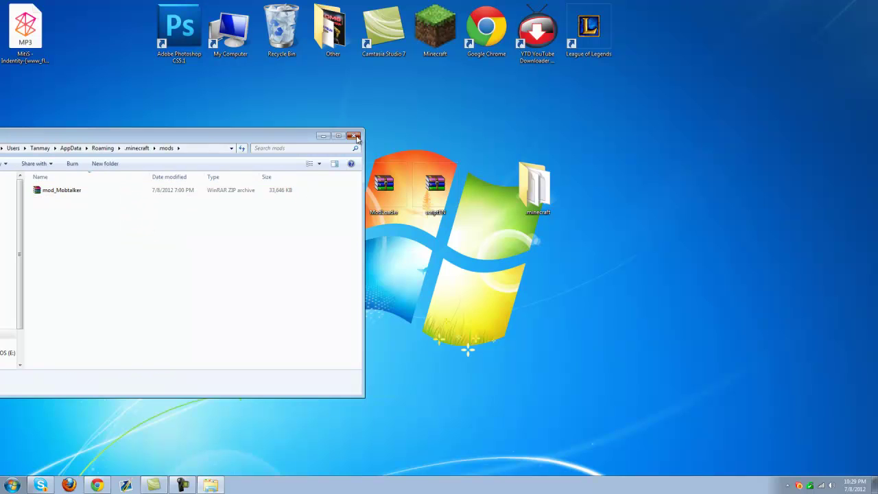
pyautogui.click(354, 135)
# Launch Minecraft and copy the .minecraft folder on the desktop
pyautogui.doubleClick(438, 48)
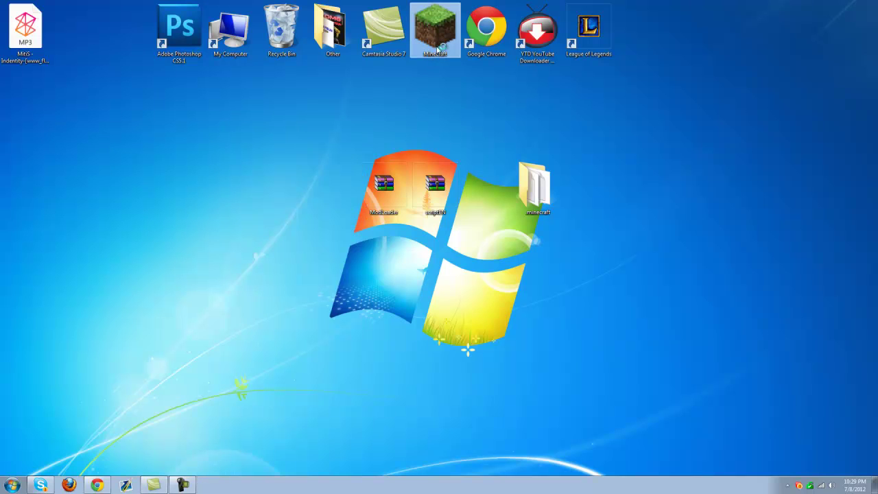
pyautogui.moveTo(498, 131); pyautogui.dragTo(489, 257)
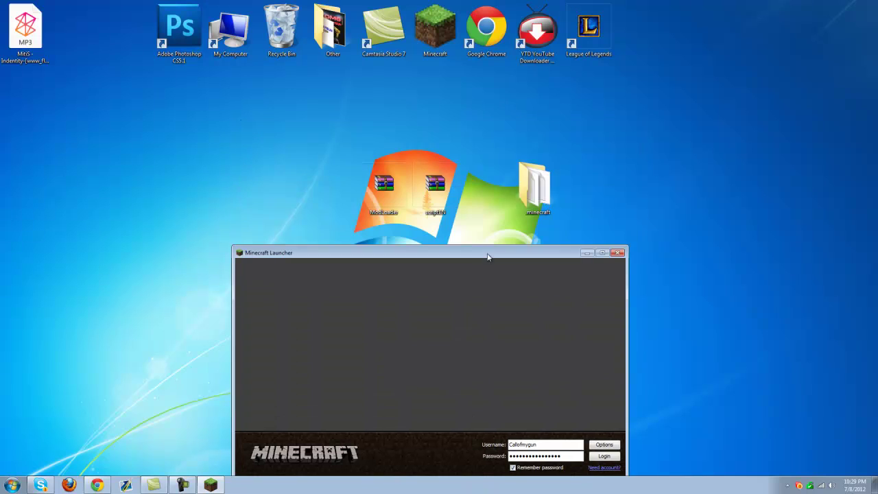
pyautogui.rightClick(542, 192)
pyautogui.click(566, 346)
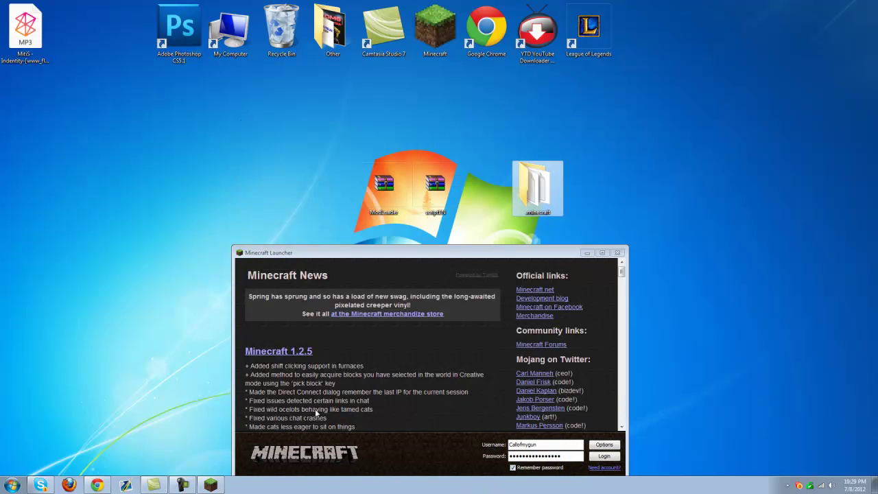
# Search %appdata%, select the .minecraft folder in Roaming, then close the window
pyautogui.press('super')
pyautogui.write('%a')
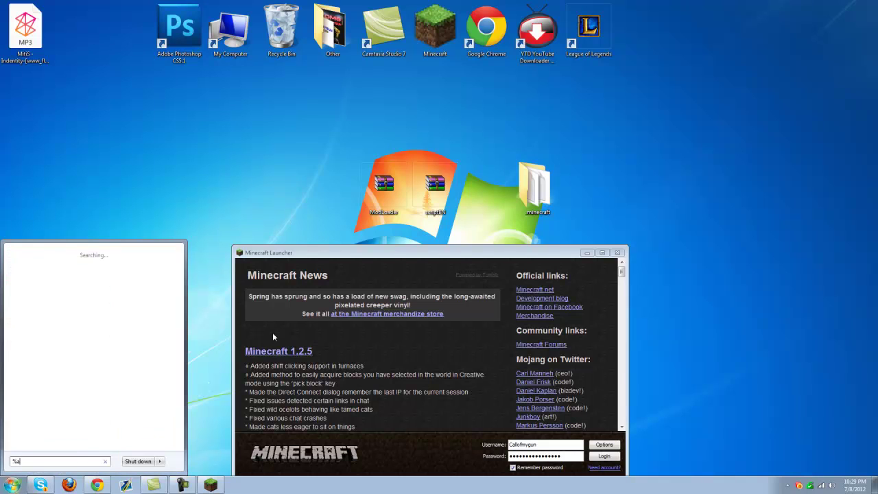
pyautogui.write('ppdata%')
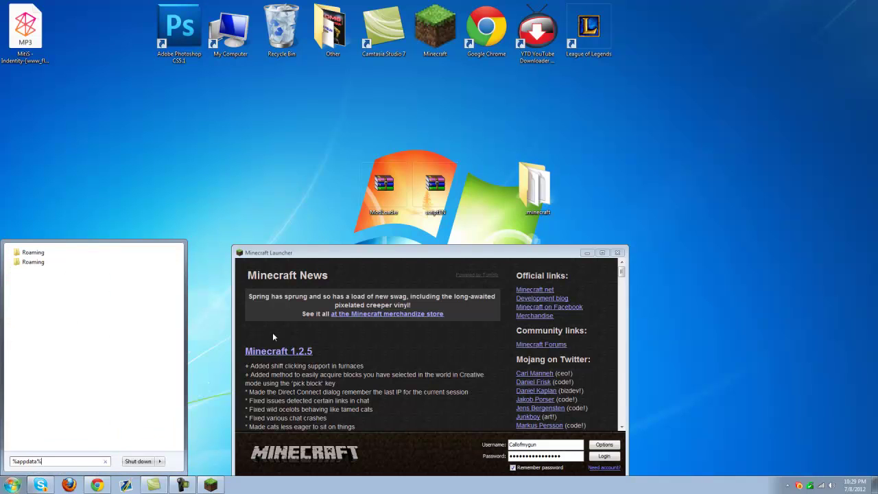
pyautogui.press('Return')
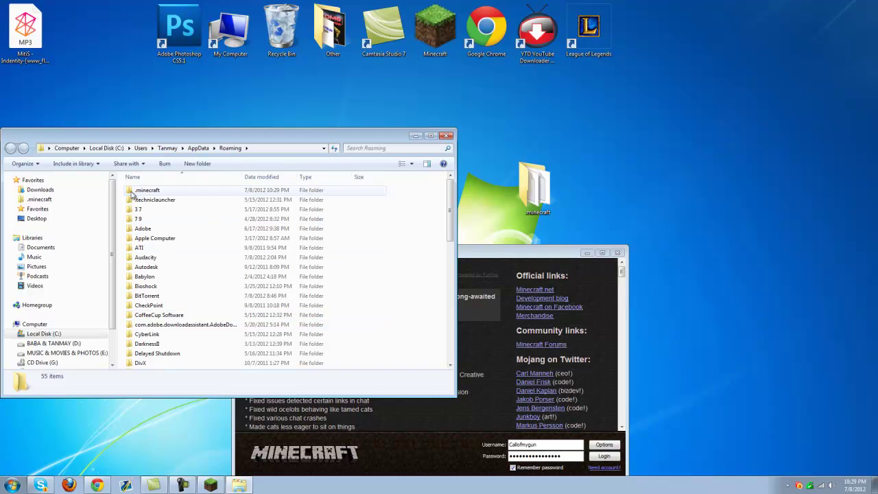
pyautogui.click(165, 193)
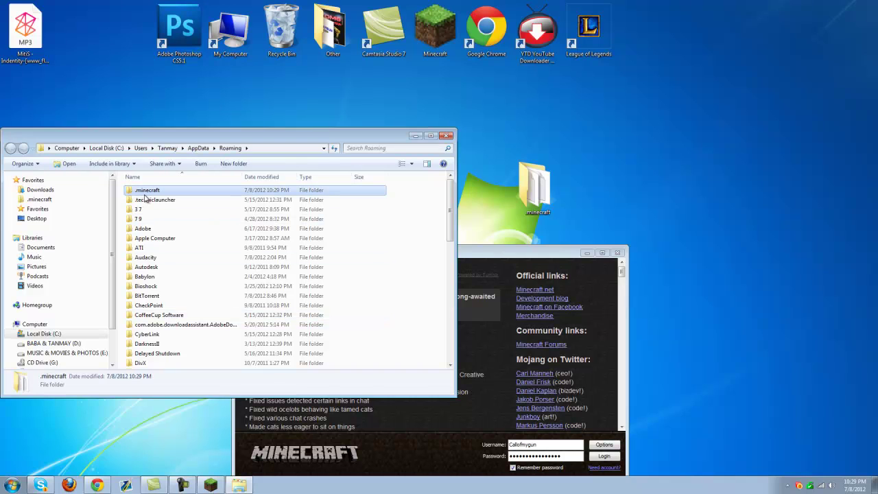
pyautogui.click(446, 136)
# Maximize the launcher, log in, and generate a new Singleplayer Survival world named New World
pyautogui.doubleClick(439, 253)
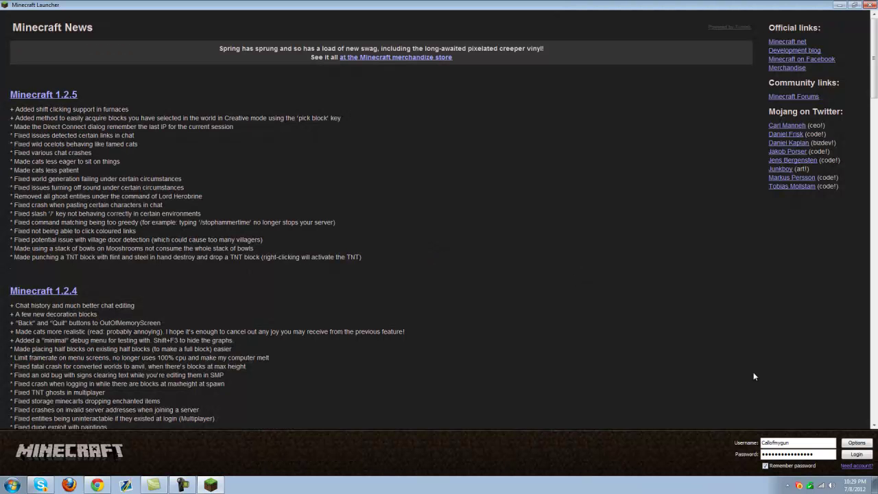
pyautogui.click(856, 455)
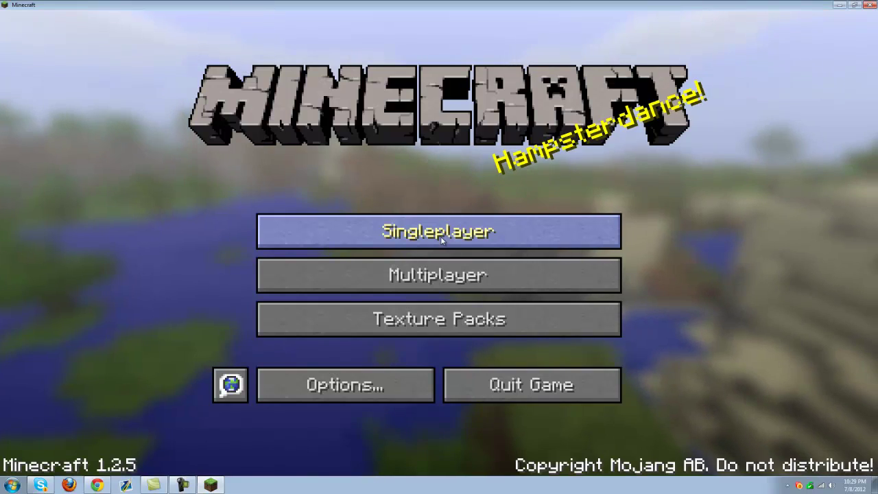
pyautogui.click(441, 237)
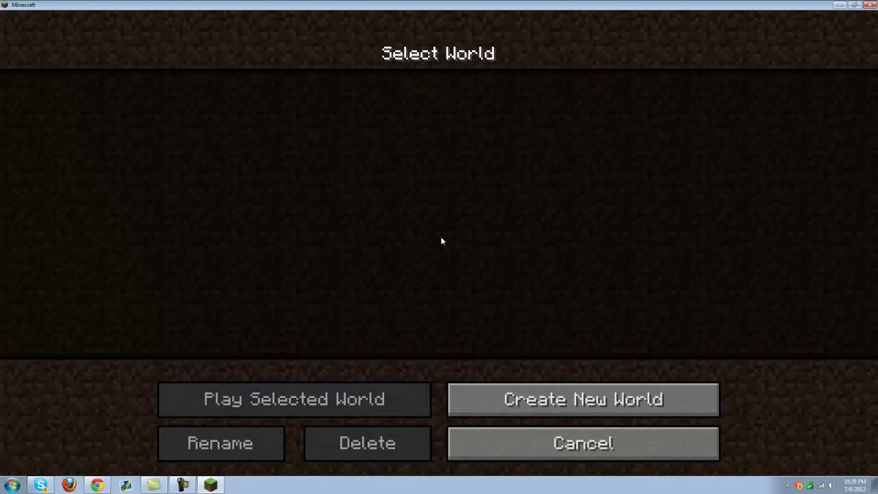
pyautogui.click(543, 386)
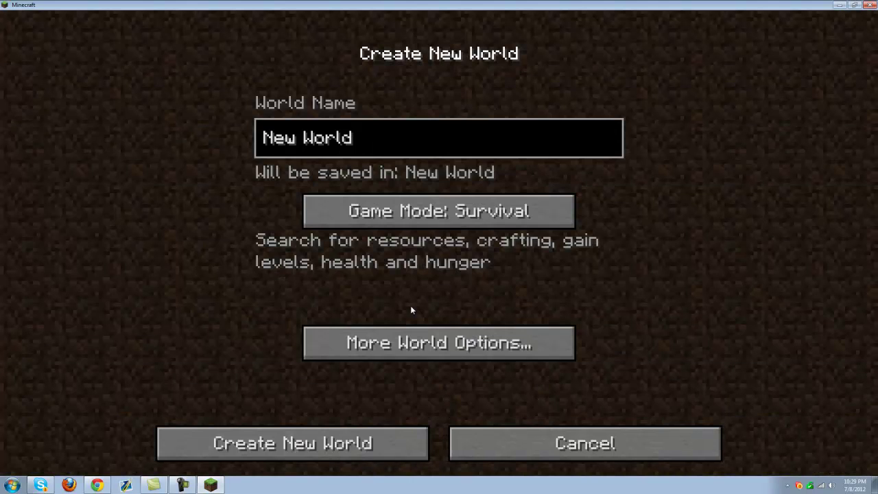
pyautogui.click(313, 445)
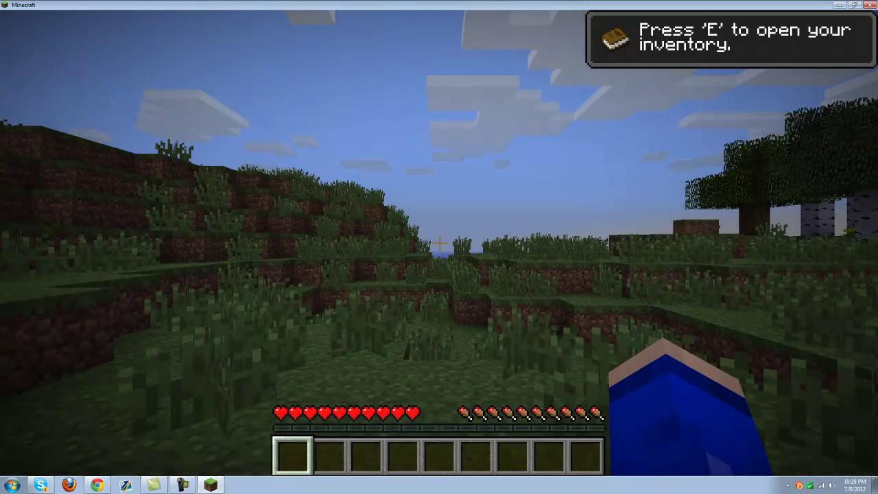
# Open and close the inventory with E, then pause and resume with Back to Game
pyautogui.press('e')
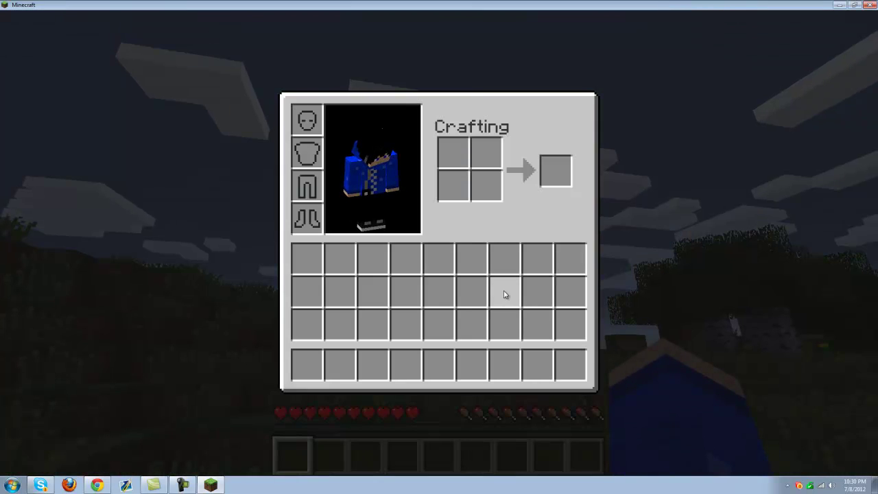
pyautogui.press('e')
pyautogui.press('Escape')
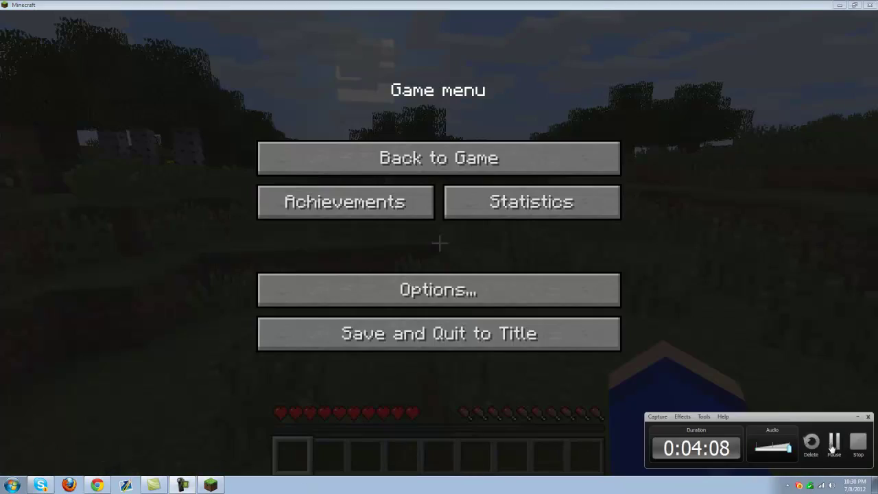
pyautogui.click(442, 158)
pyautogui.moveTo(439, 243)
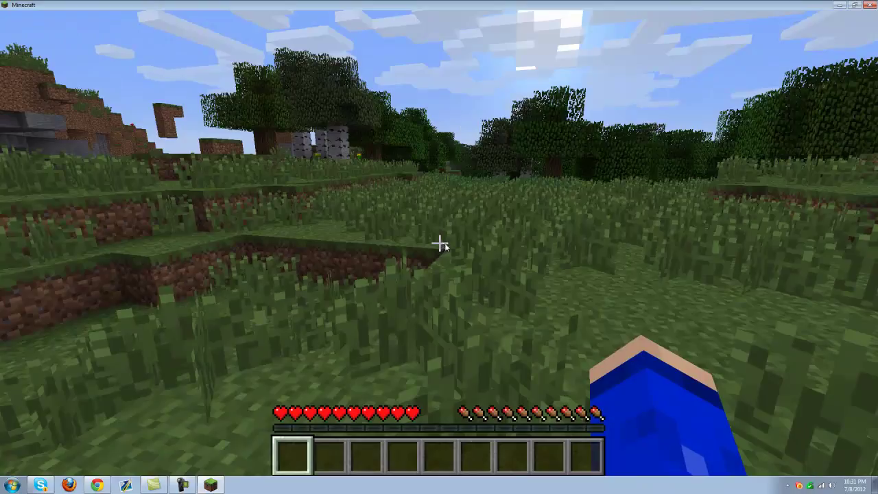
# Take the Mob Talker item and skeleton spawn eggs from TooManyItems page 4/5
pyautogui.press('e')
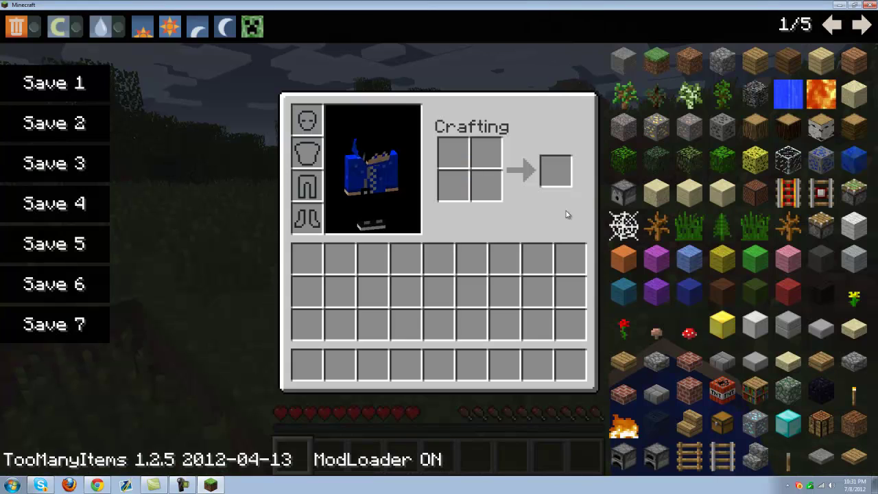
pyautogui.click(860, 34)
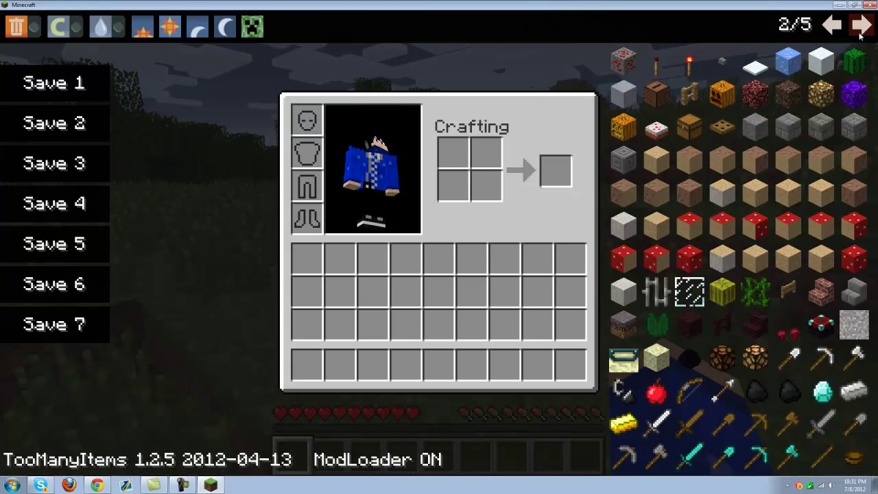
pyautogui.click(860, 35)
pyautogui.click(861, 35)
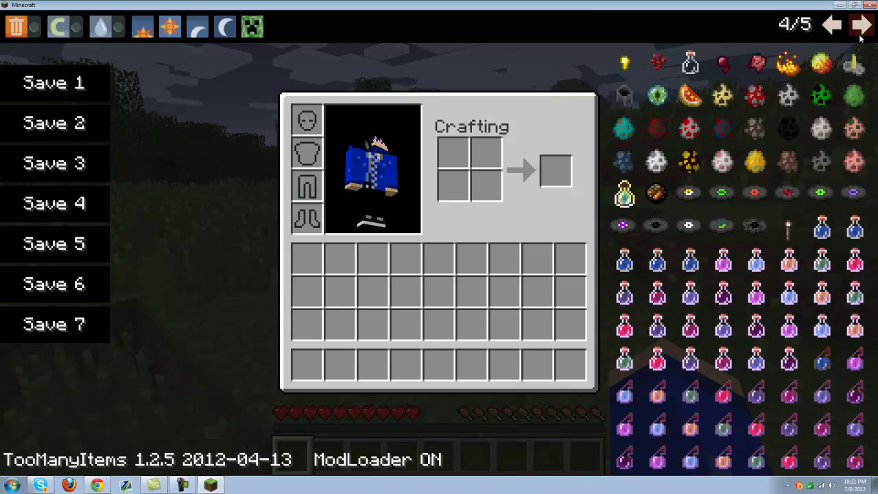
pyautogui.click(802, 236)
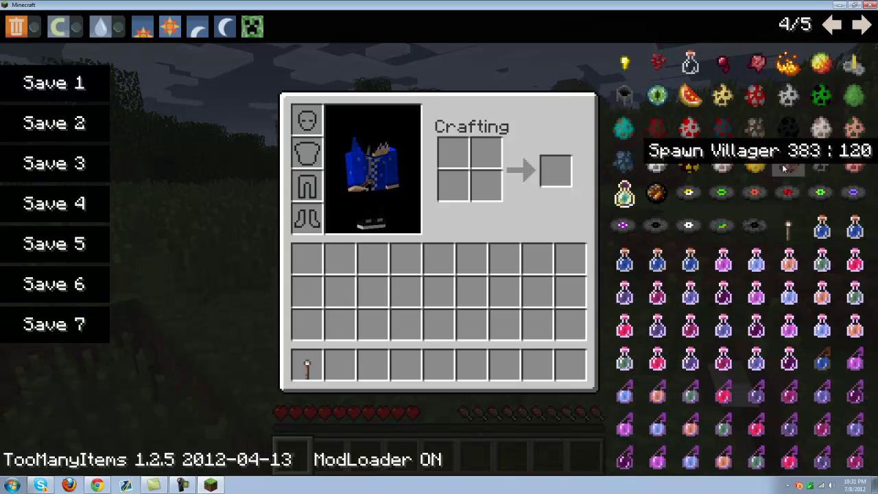
pyautogui.click(792, 114)
pyautogui.press('e')
# Spawn a skeleton, open and close its Mob Talker dialogue, then turn on creative mode
pyautogui.scroll(-2, 439, 247)
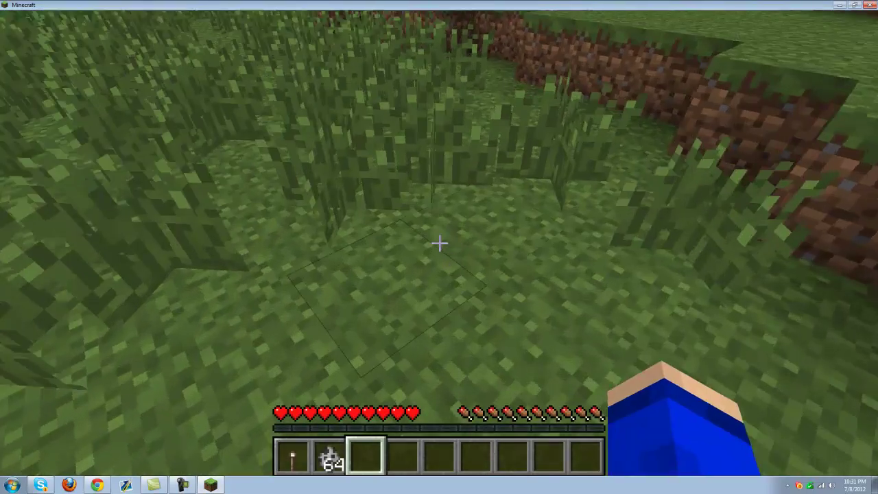
pyautogui.scroll(1, 439, 247)
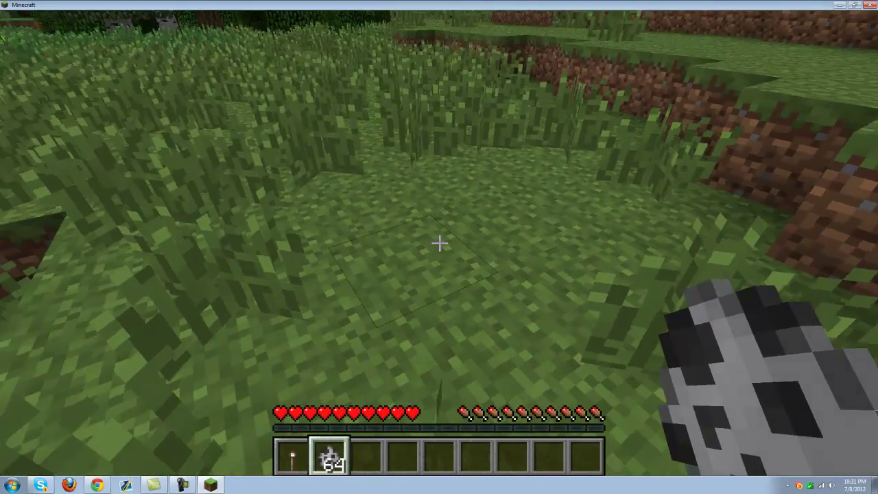
pyautogui.rightClick(439, 242)
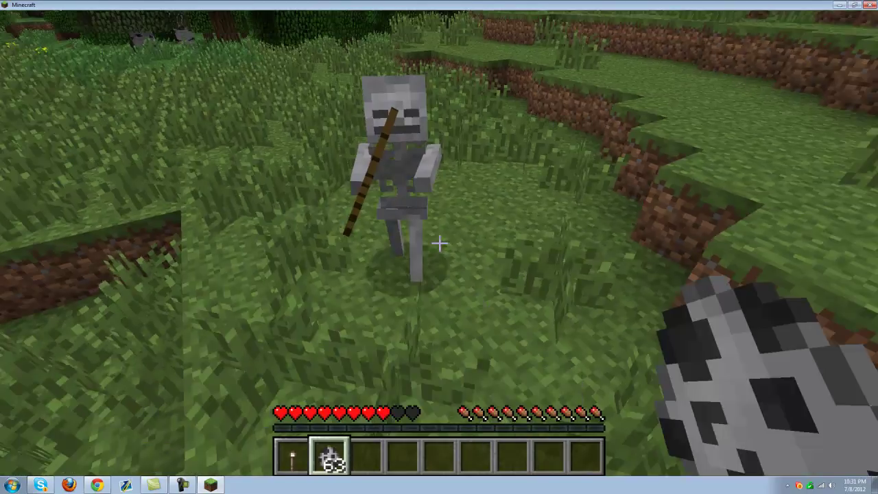
pyautogui.scroll(1, 439, 242)
pyautogui.press('w')
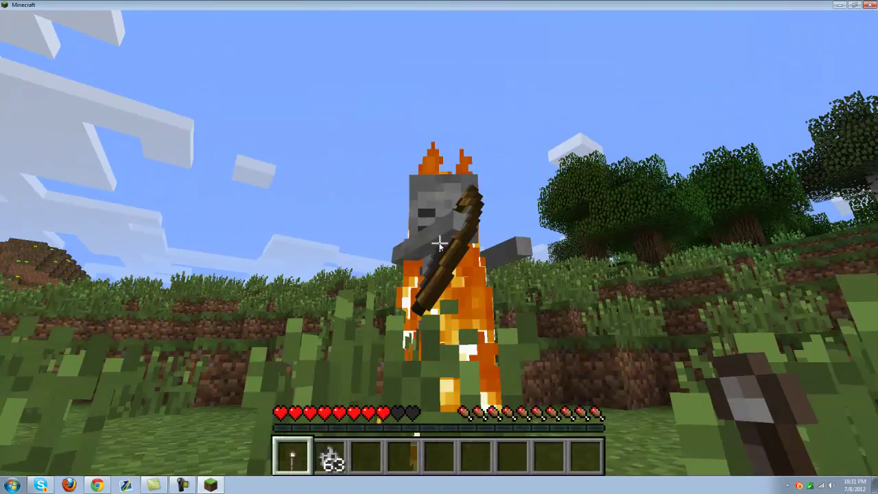
pyautogui.rightClick(440, 242)
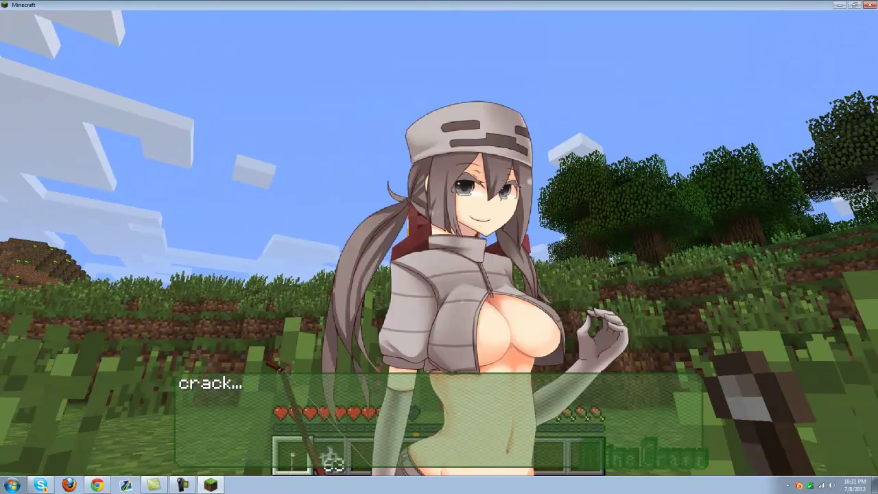
pyautogui.click(439, 247)
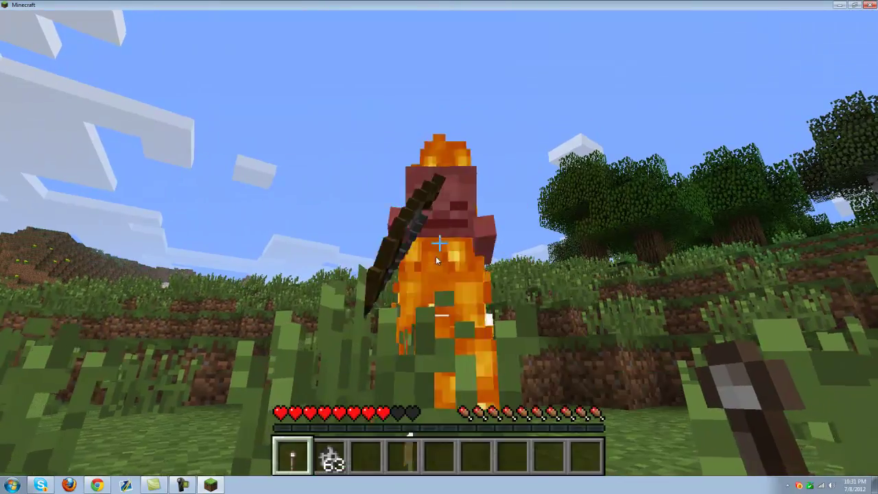
pyautogui.press('e')
pyautogui.click(66, 26)
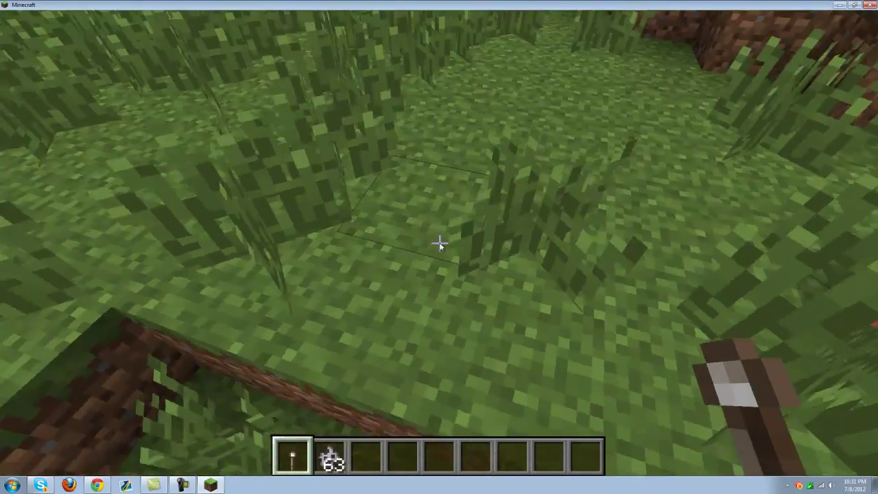
# Move spider, creeper and Enderman spawn eggs from creative Item Selection into the hotbar
pyautogui.press('e')
pyautogui.moveTo(572, 101)
pyautogui.mouseDown()
pyautogui.moveTo(573, 357)
pyautogui.moveTo(557, 363)
pyautogui.mouseUp()
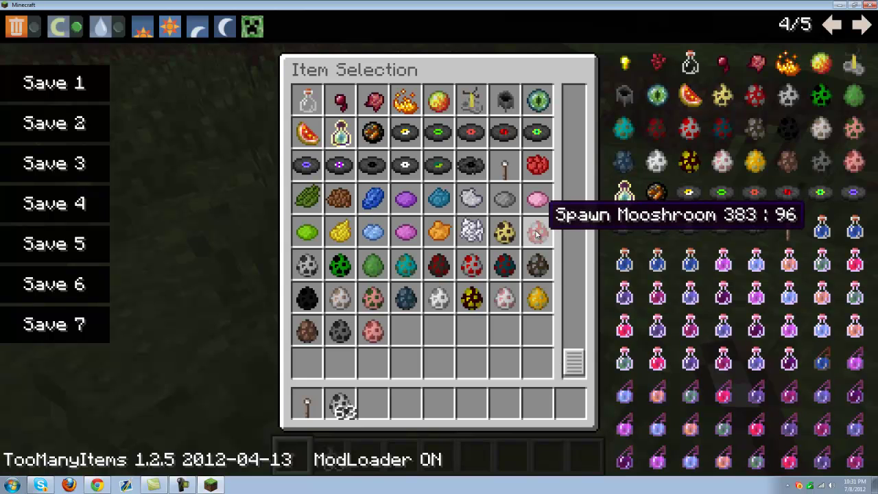
pyautogui.click(426, 274)
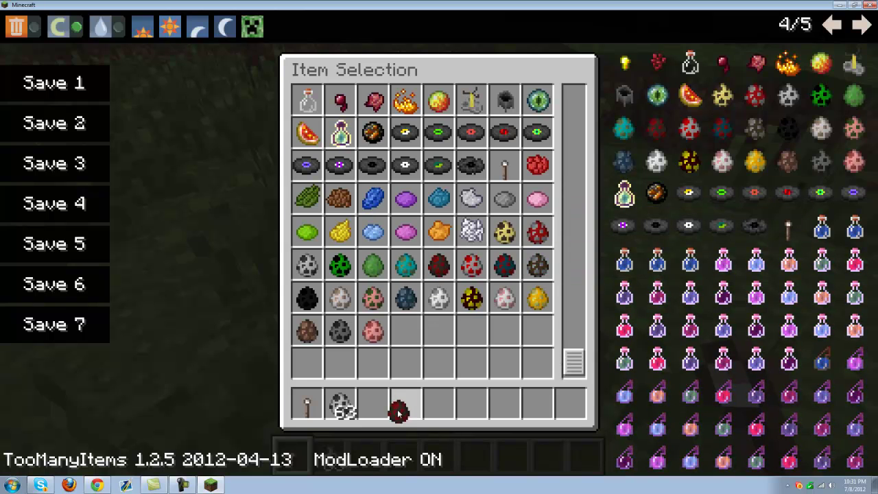
pyautogui.click(405, 405)
pyautogui.click(340, 266)
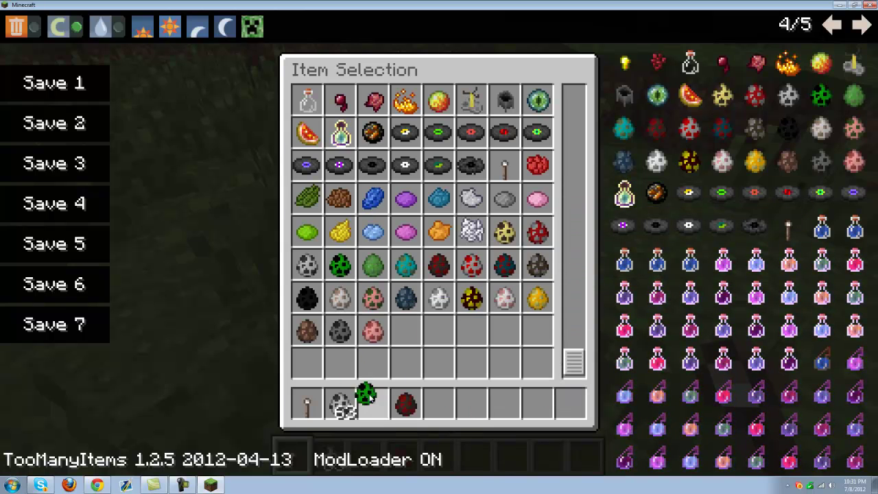
pyautogui.click(373, 405)
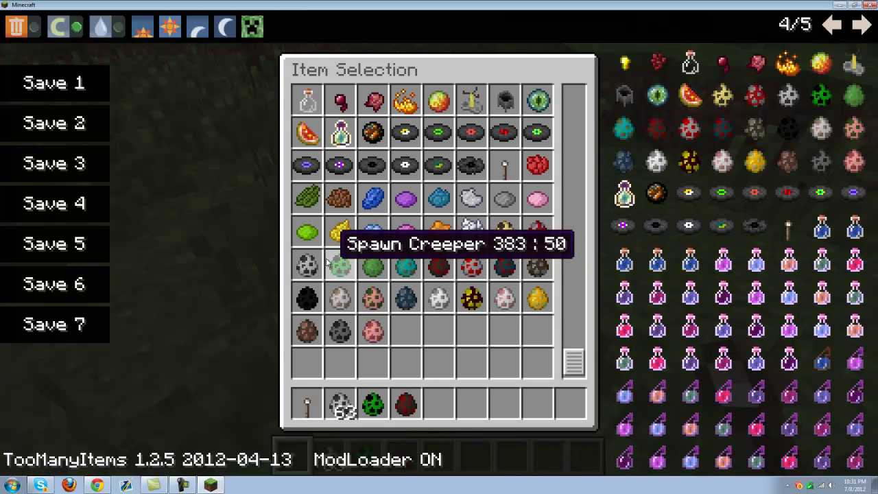
pyautogui.click(307, 298)
pyautogui.click(471, 405)
pyautogui.press('e')
# Spawn a creeper in the meadow with the creeper egg
pyautogui.scroll(-3, 439, 242)
pyautogui.scroll(1, 440, 242)
pyautogui.rightClick(439, 242)
pyautogui.scroll(2, 439, 242)
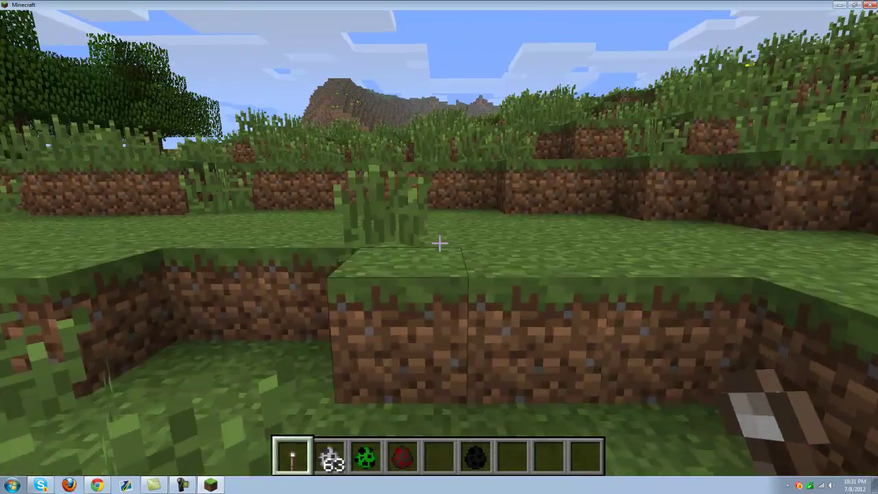
# Spawn a spider and an Enderman from their eggs, returning to Mob Talker in slot 1
pyautogui.press('3')
pyautogui.press('4')
pyautogui.rightClick(439, 244)
pyautogui.press('1')
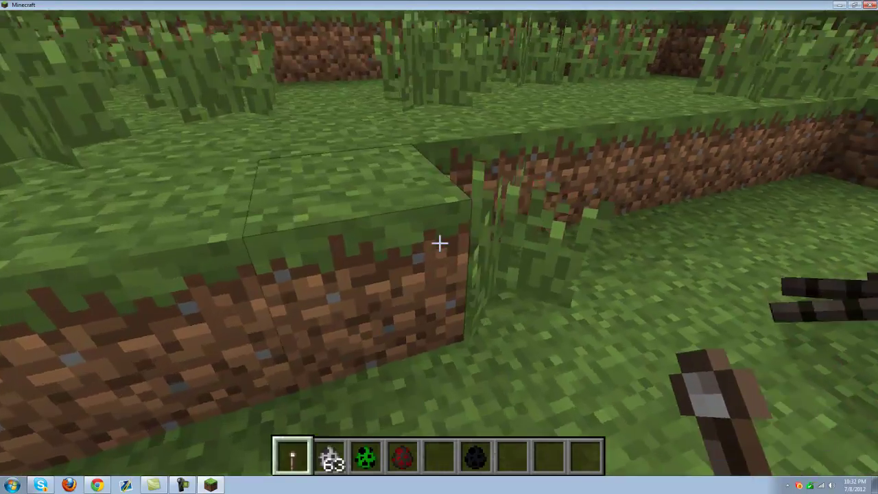
pyautogui.press('6')
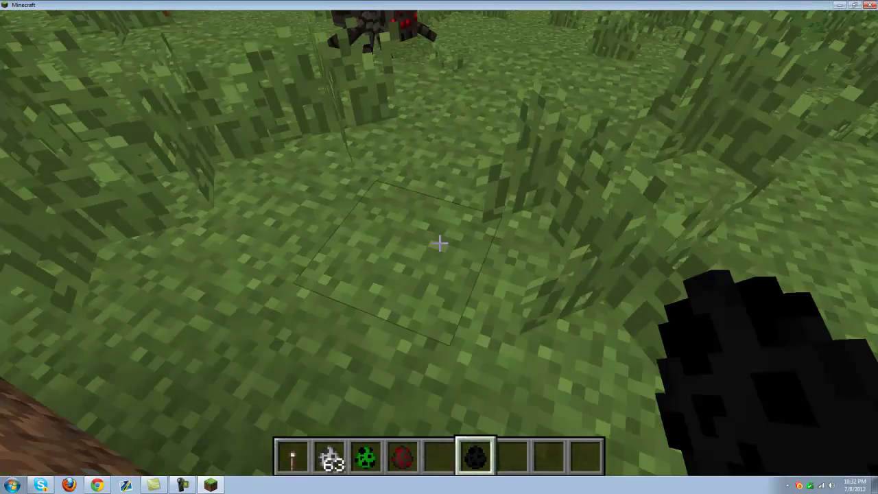
pyautogui.rightClick(439, 243)
pyautogui.press('1')
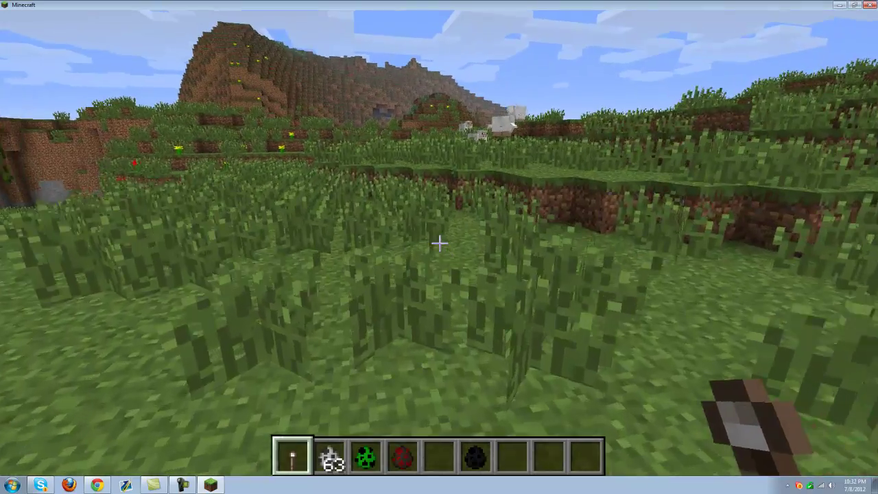
# Walk across the meadow, spawn a skeleton from slot 2, and open its 'crack...' Mob Talker dialogue
pyautogui.press('w')
pyautogui.press('w')
pyautogui.press('w')
pyautogui.press('w')
pyautogui.press('w')
pyautogui.press('w')
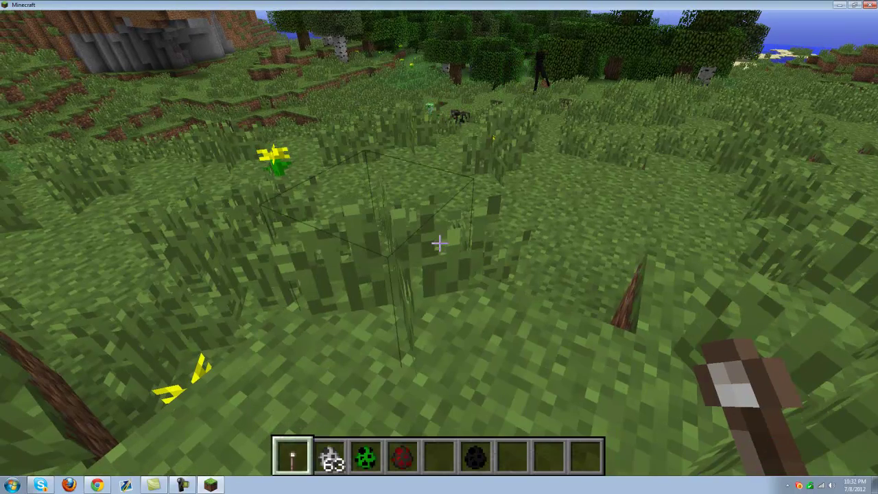
pyautogui.press('w')
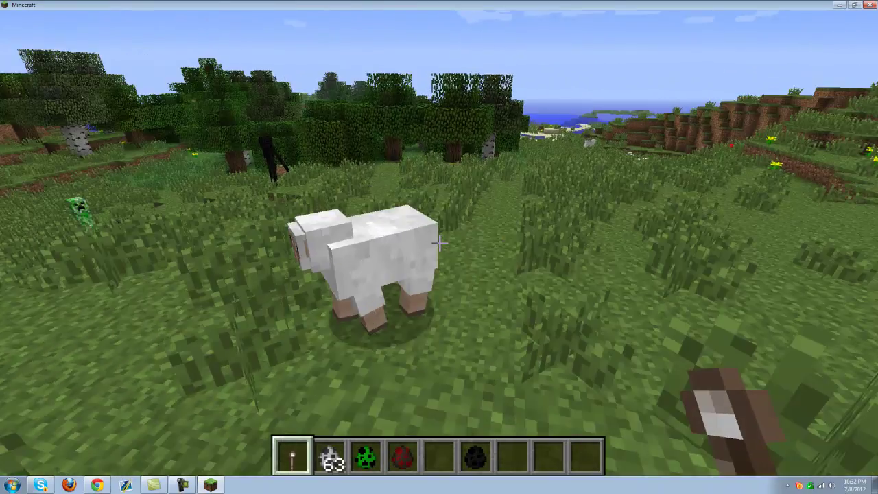
pyautogui.press('w')
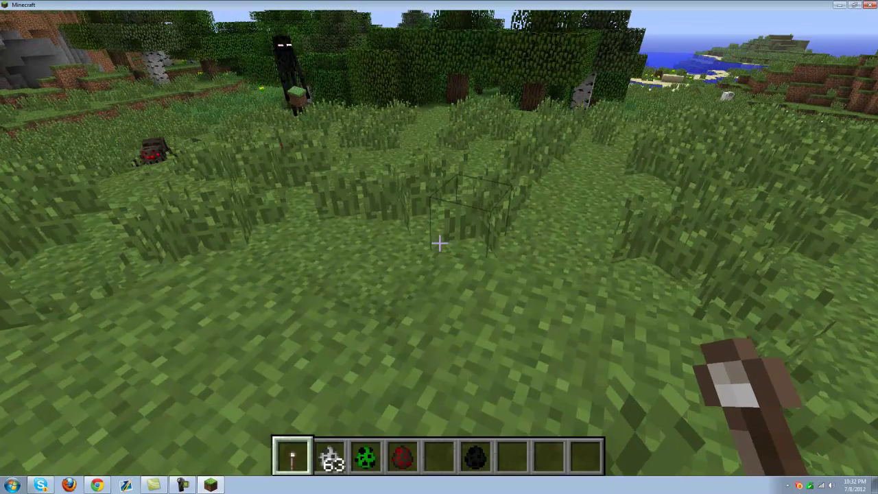
pyautogui.press('w')
pyautogui.press('w')
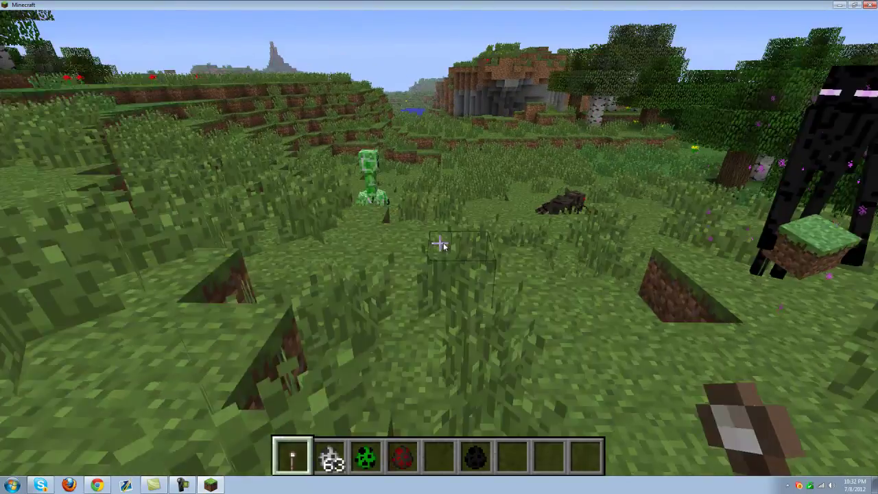
pyautogui.press('3')
pyautogui.press('2')
pyautogui.rightClick(439, 245)
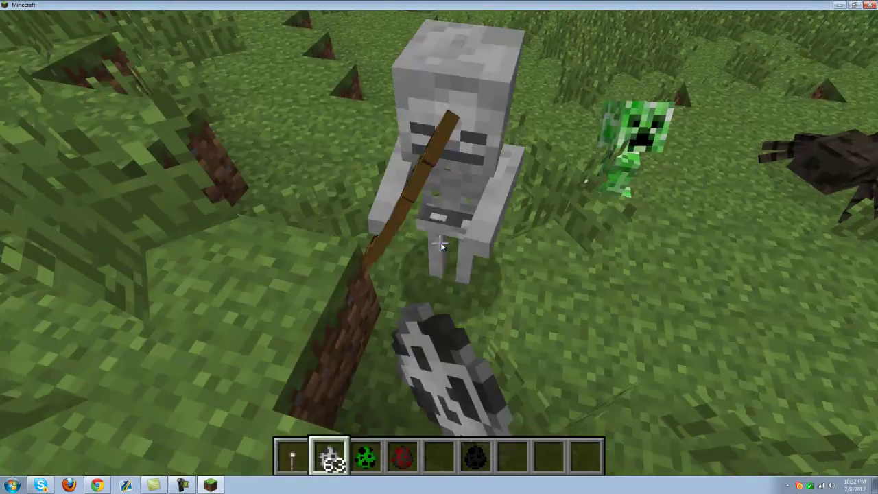
pyautogui.press('1')
pyautogui.rightClick(440, 247)
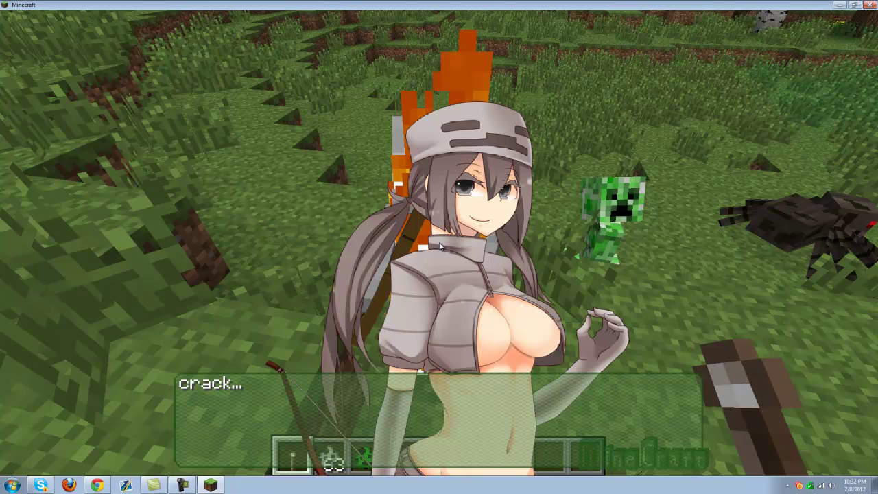